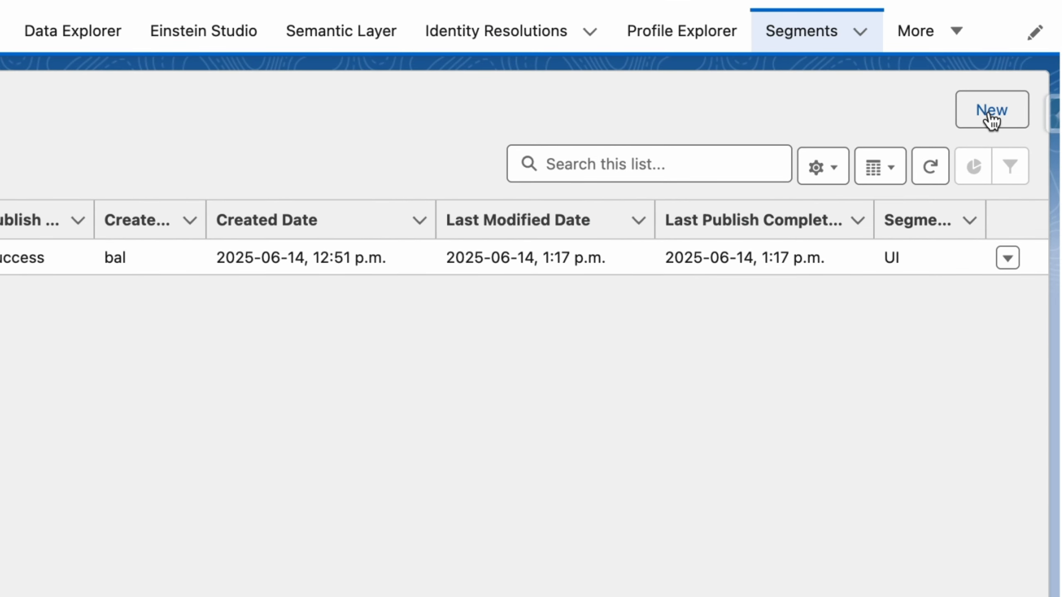
Start a new Standard Segment using the visual builder and continue to its properties
left_click(989, 116)
left_click_drag(381, 299, 736, 317)
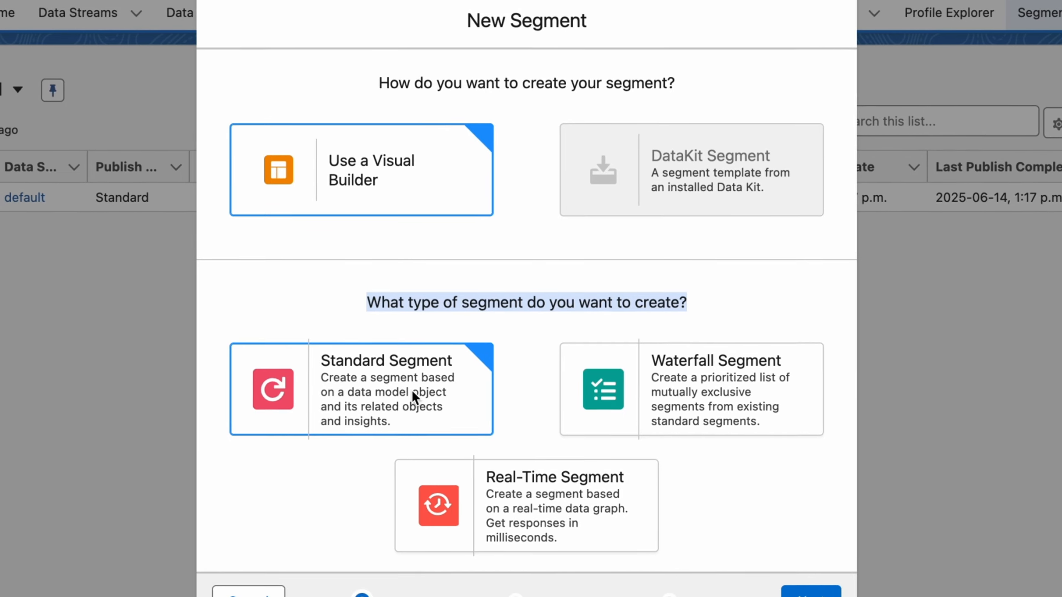
left_click(815, 586)
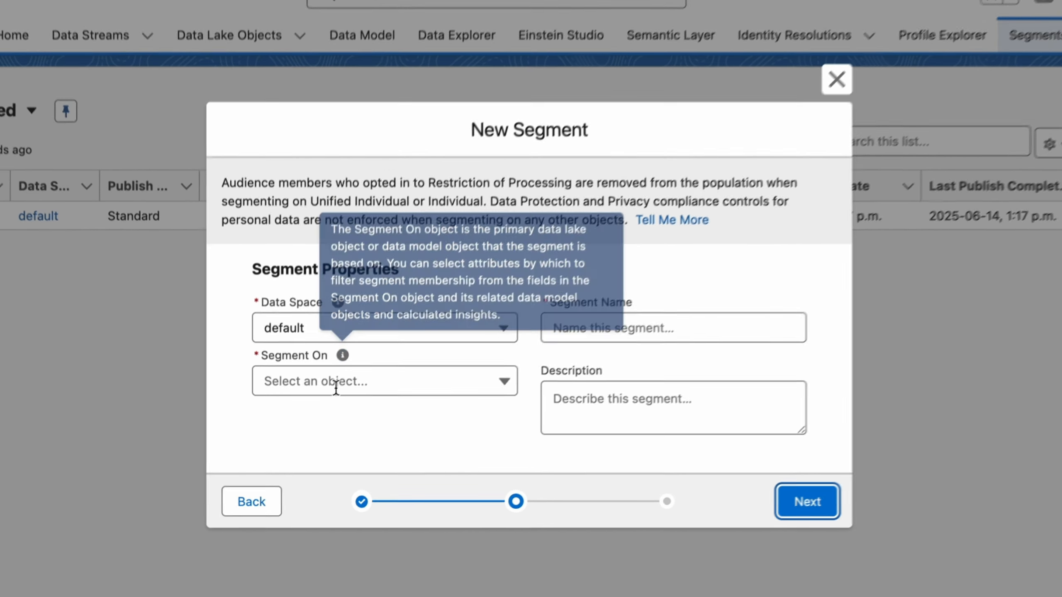
Base the segment on the Individual object, name it IndividualSegment and continue to the publish settings
left_click(355, 384)
left_click(336, 523)
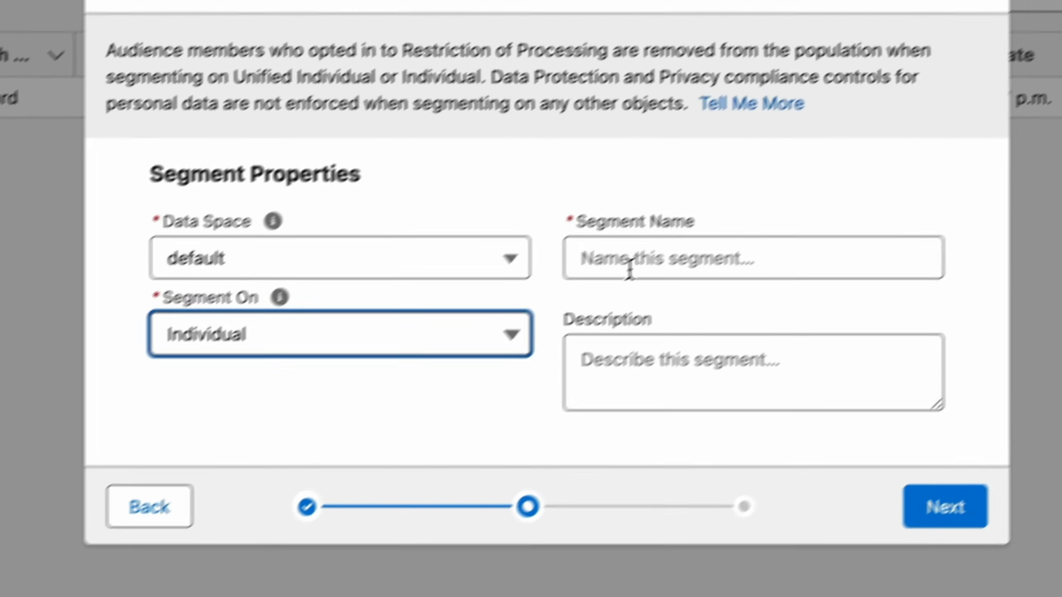
left_click(755, 184)
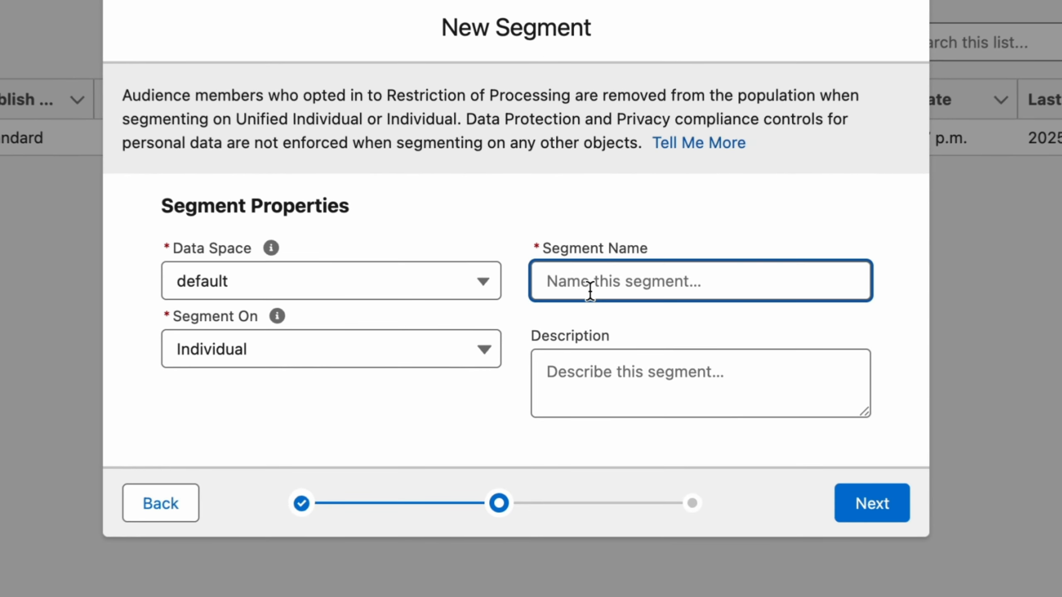
type("Individ")
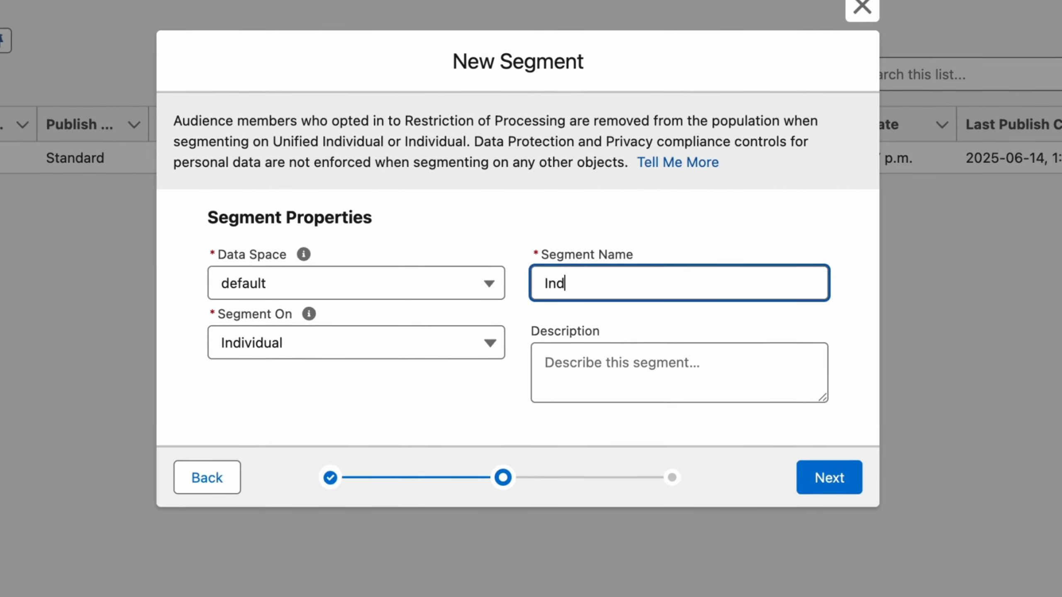
type("ualSeg")
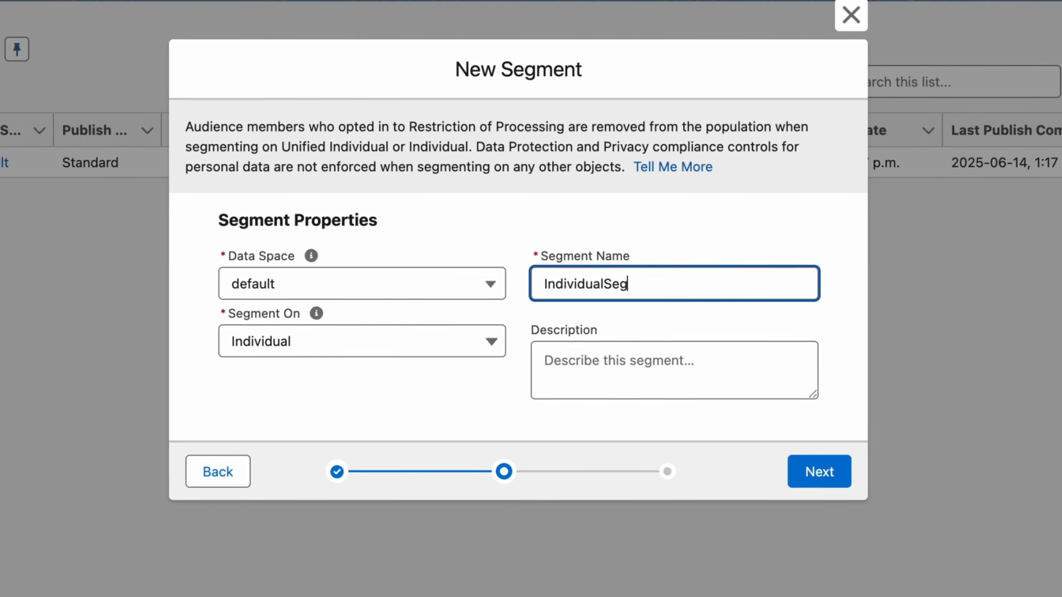
left_click(819, 473)
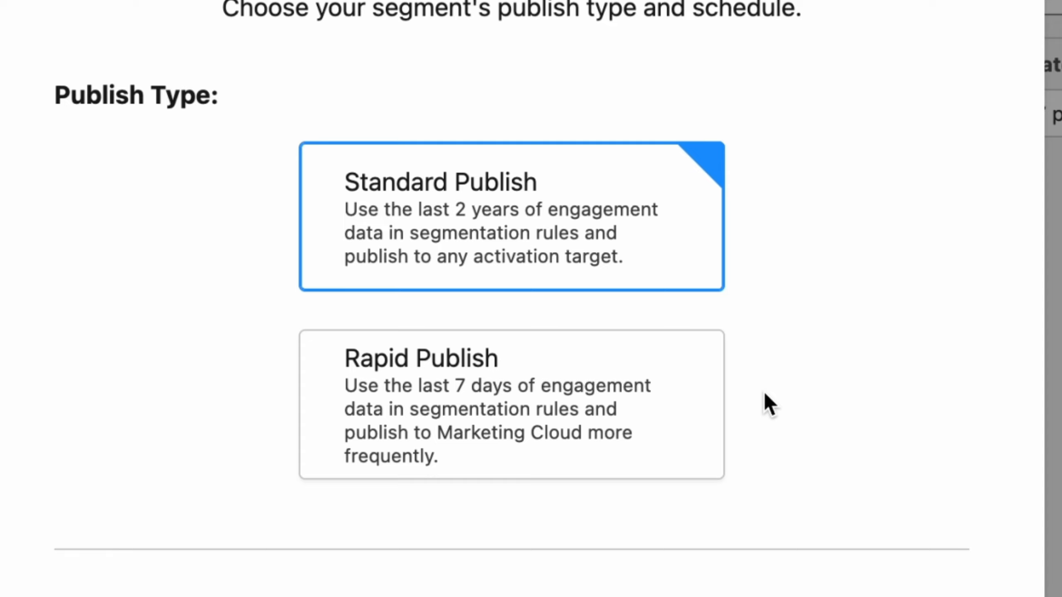
Try a 12-hour publish schedule for the segment and look at the start date picker
scroll(764, 394, "down", 5)
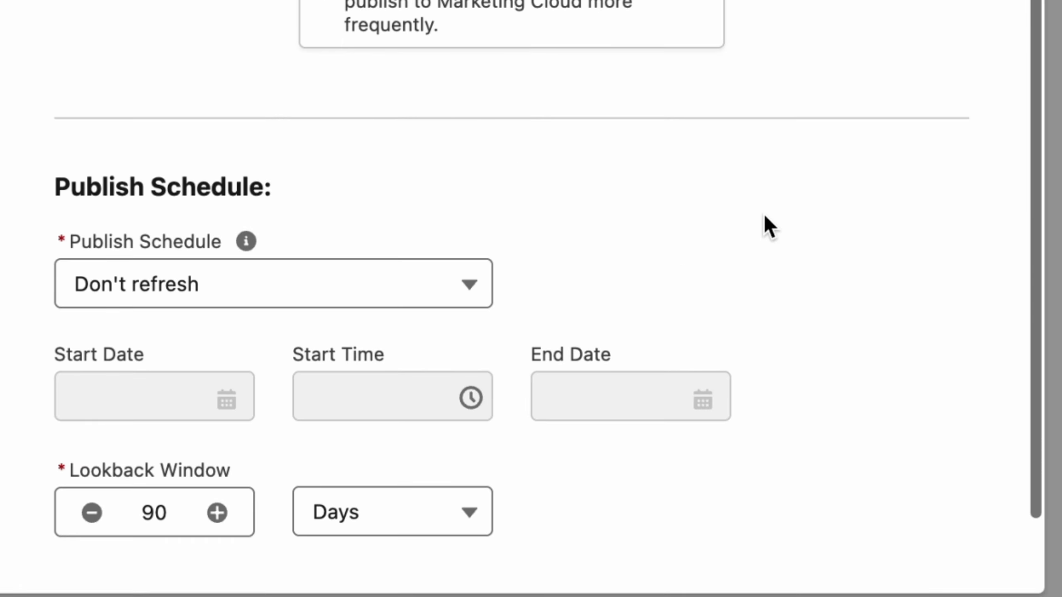
scroll(764, 216, "down", 2)
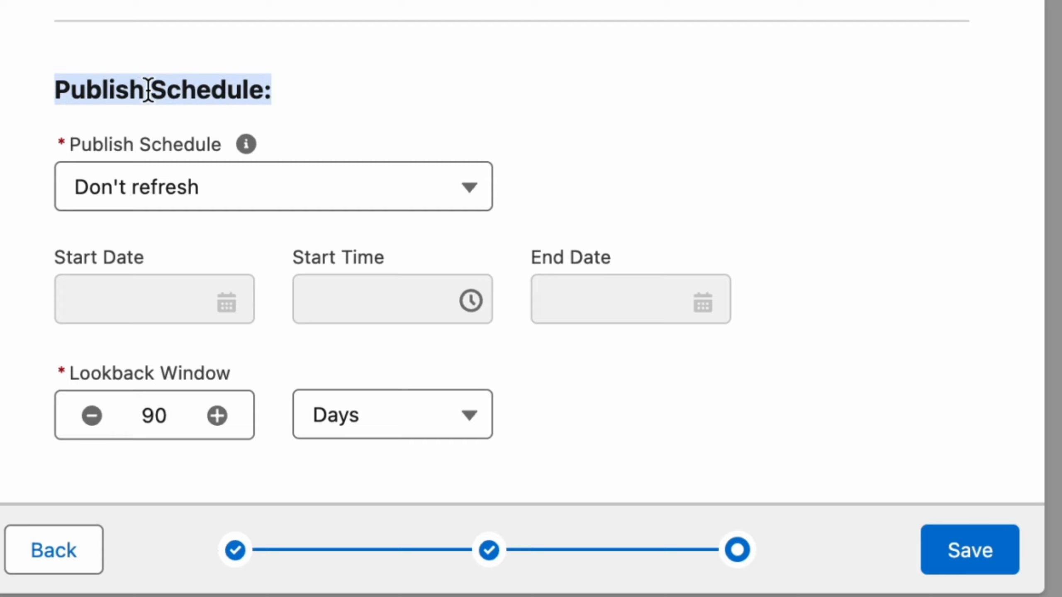
left_click(173, 200)
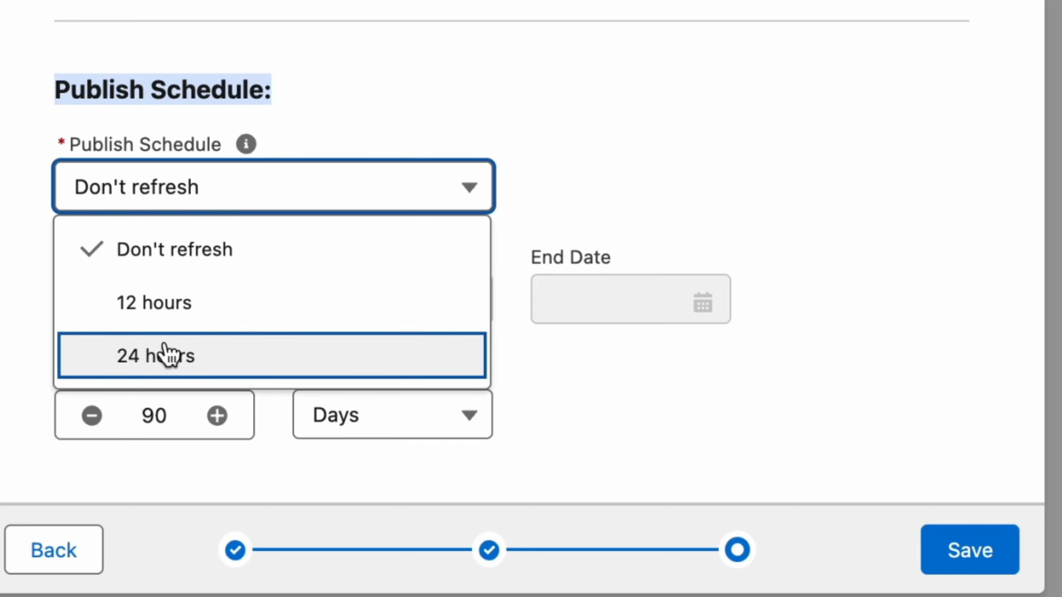
left_click(702, 214)
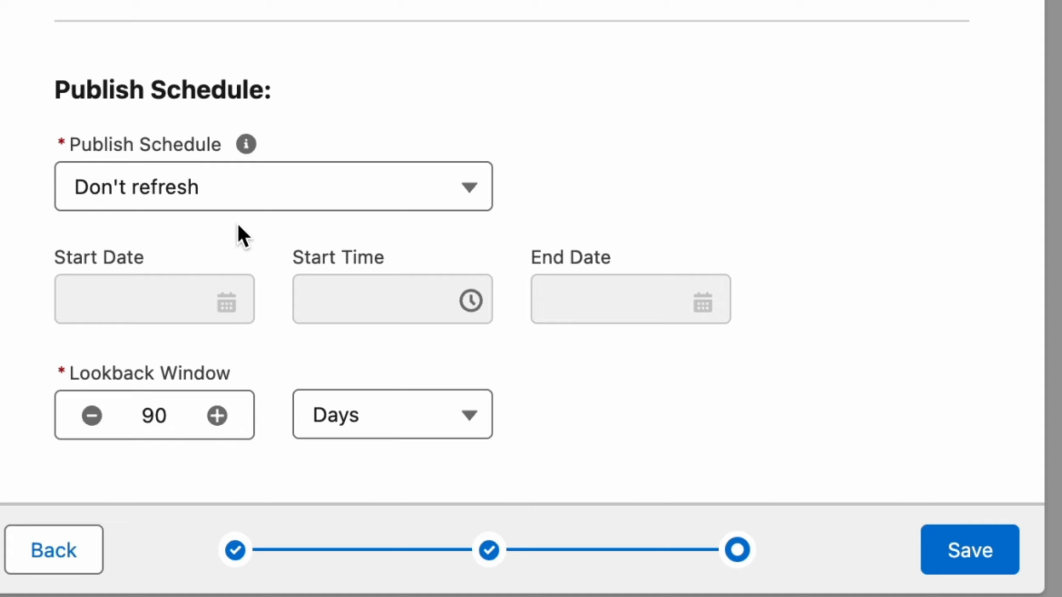
left_click(233, 200)
left_click(190, 308)
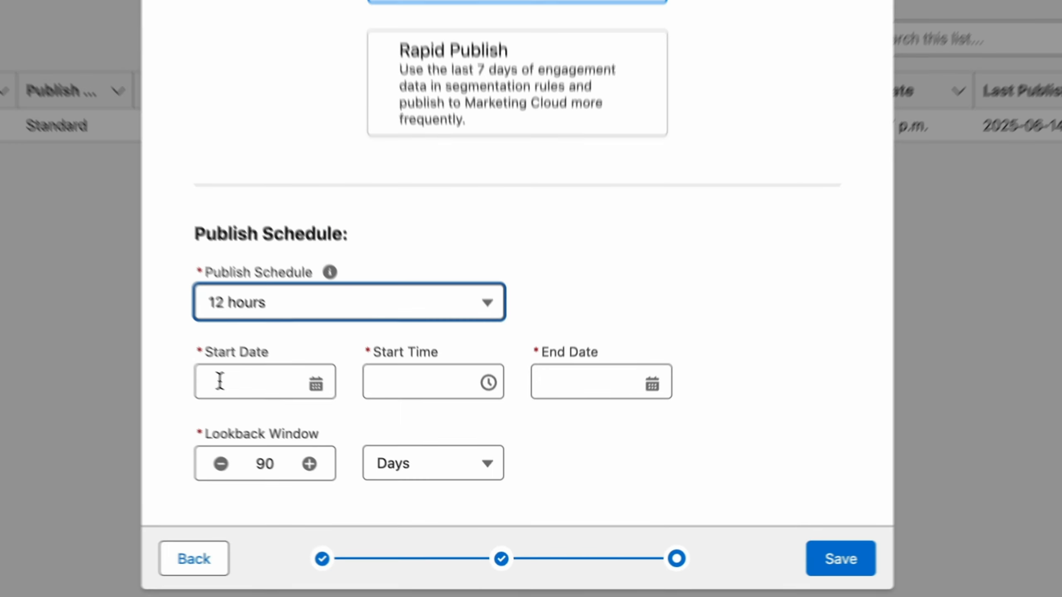
left_click(219, 381)
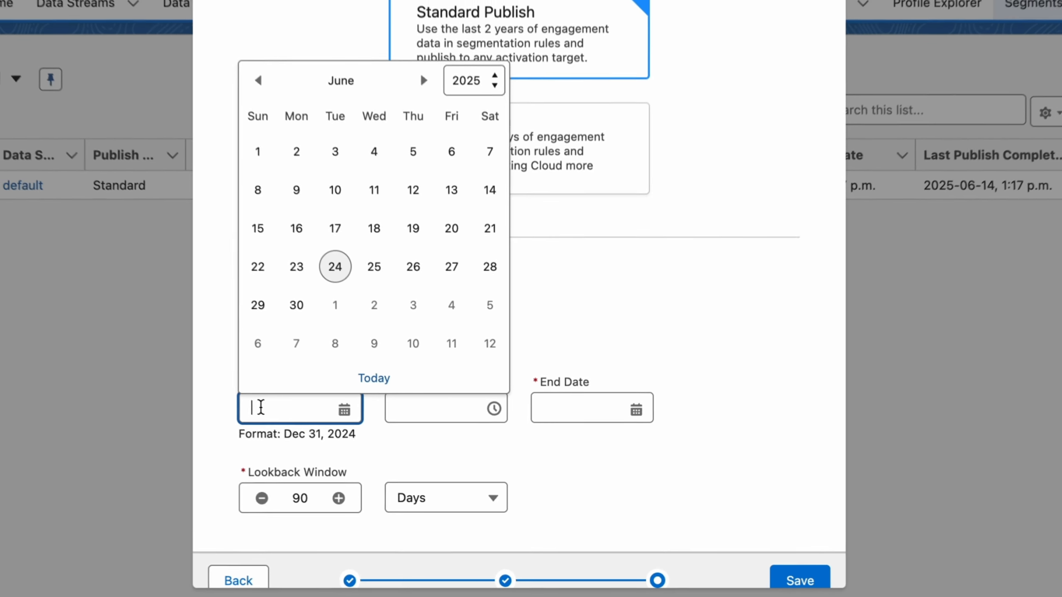
left_click(726, 234)
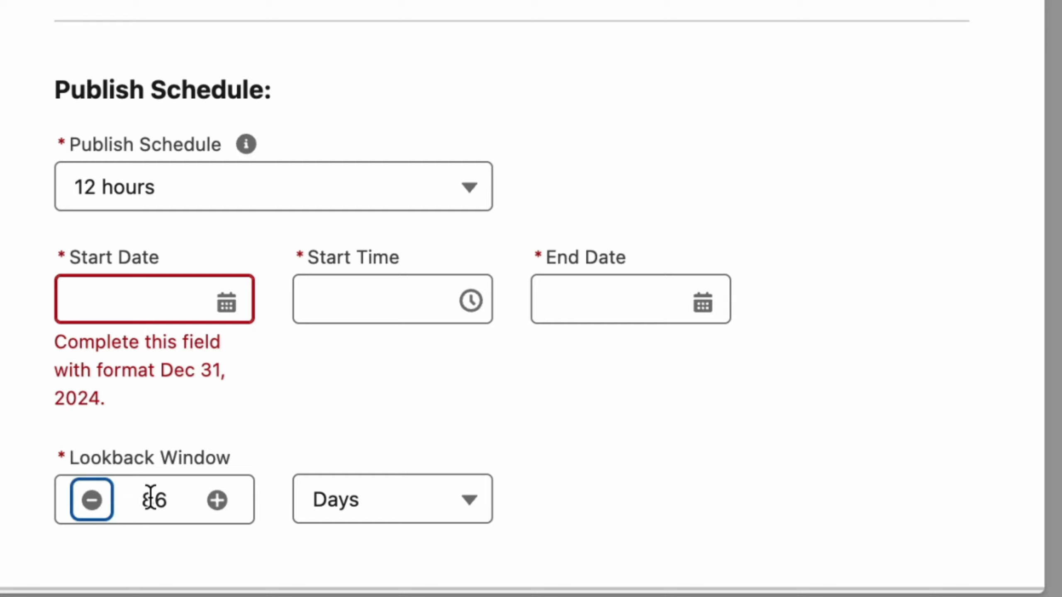
Set the publish schedule to Don't refresh with a lookback window of 80 days and save the segment
left_click(157, 189)
left_click(140, 247)
left_click(832, 488)
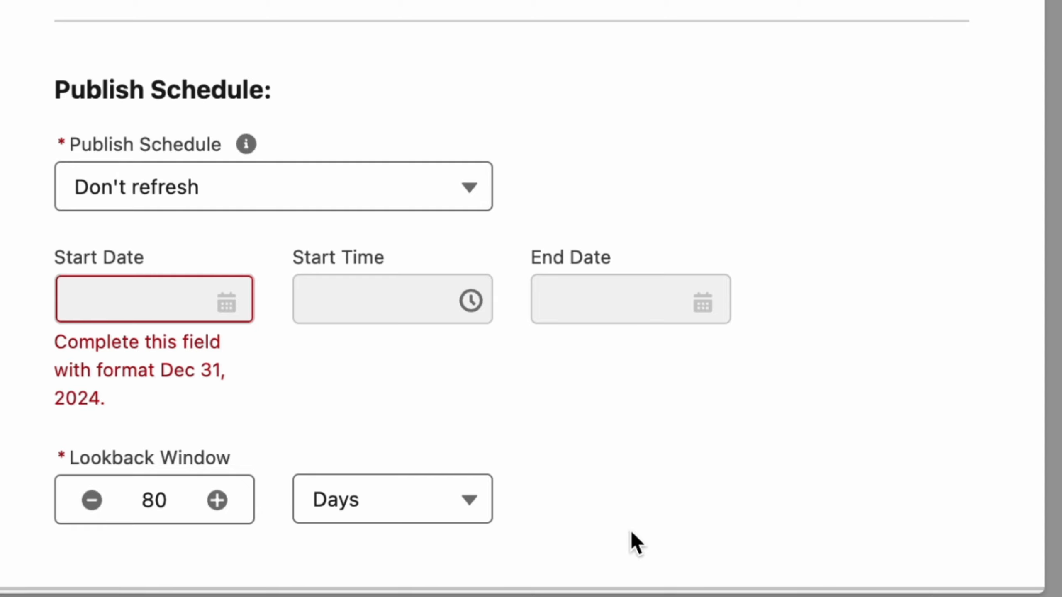
scroll(816, 418, "down", 2)
left_click(960, 552)
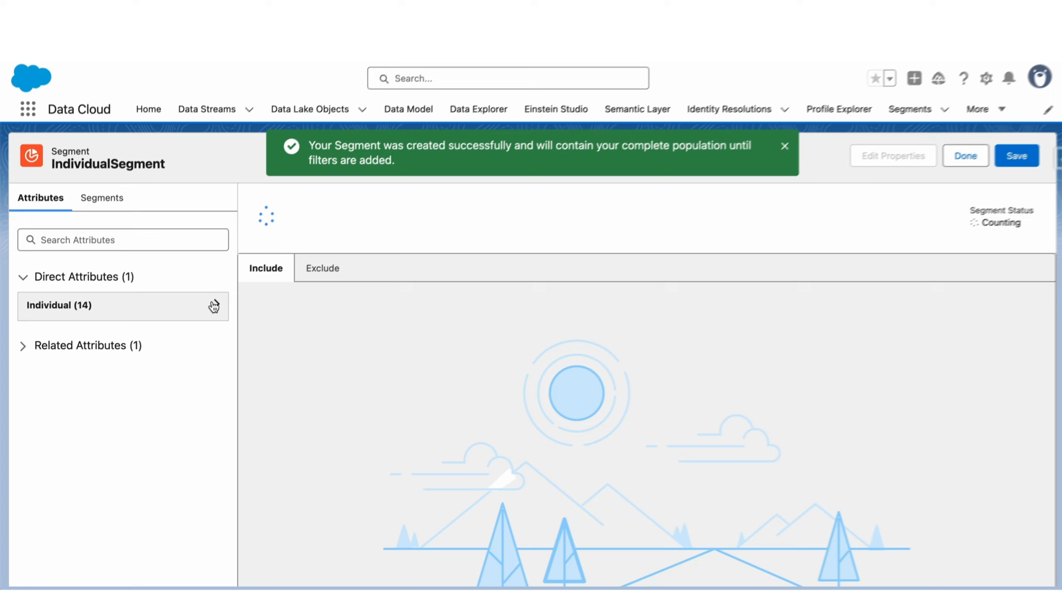
List the Individual direct attributes of the segment and open Data Explorer in a separate browser tab
left_click(214, 307)
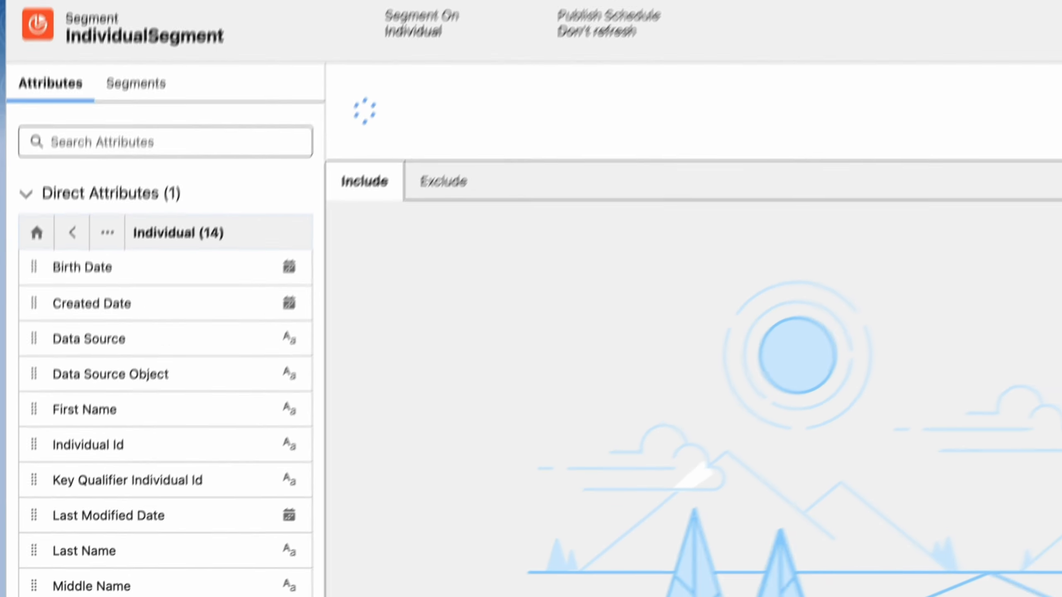
right_click(237, 26)
left_click(355, 36)
key("ctrl+Tab")
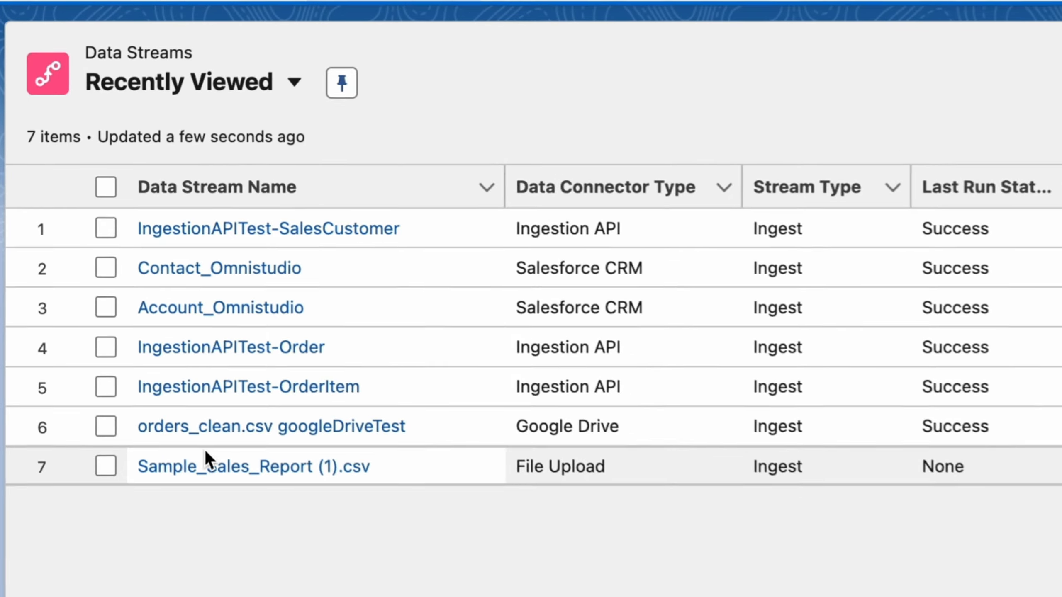
key("ctrl+shift+Tab")
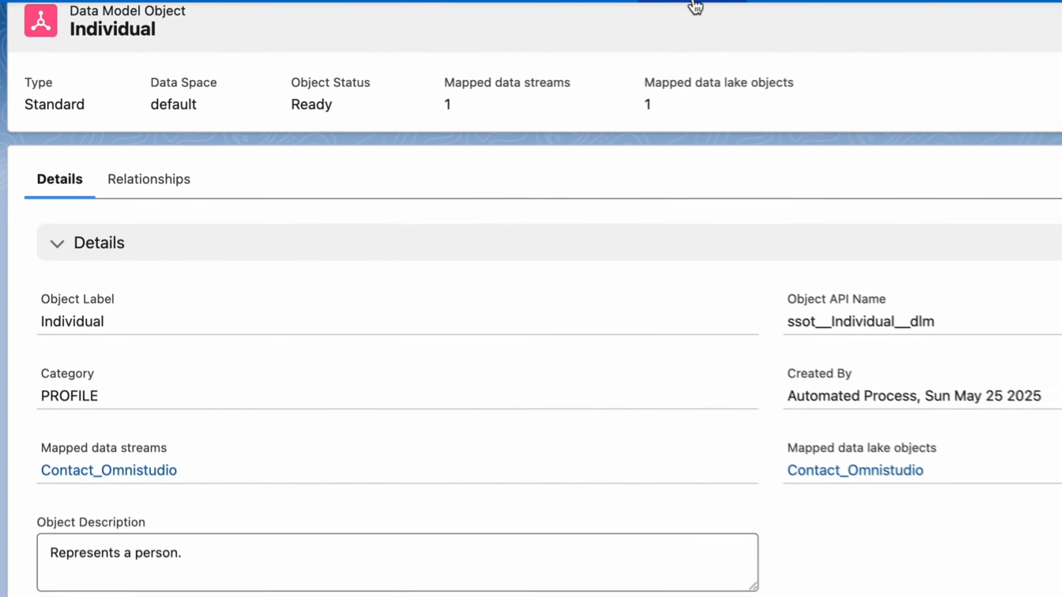
key("ctrl+Tab")
View the records and column count of the Individual data model object in Data Explorer
left_click(310, 141)
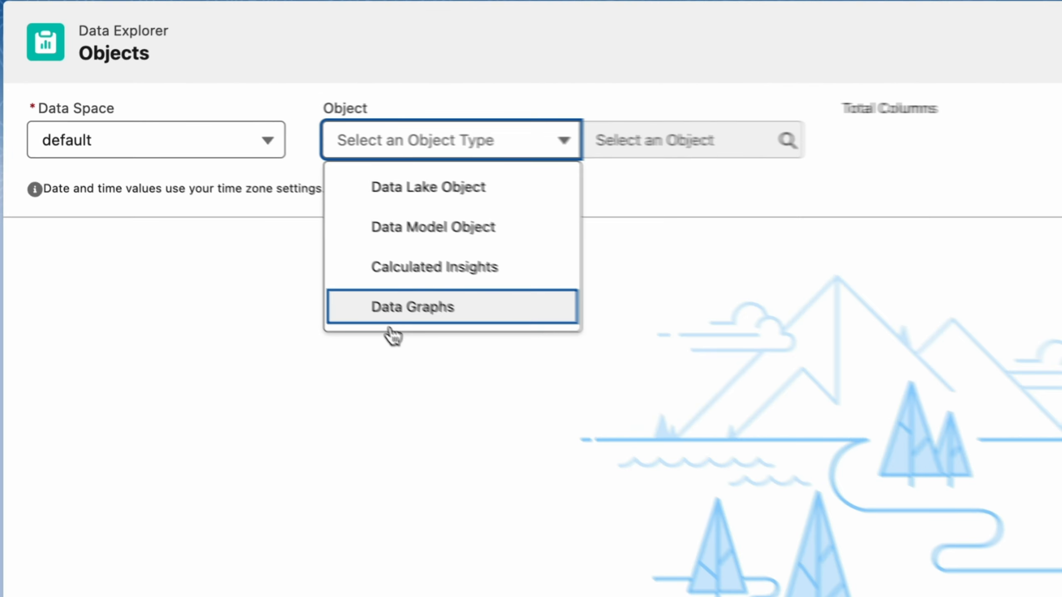
left_click(542, 274)
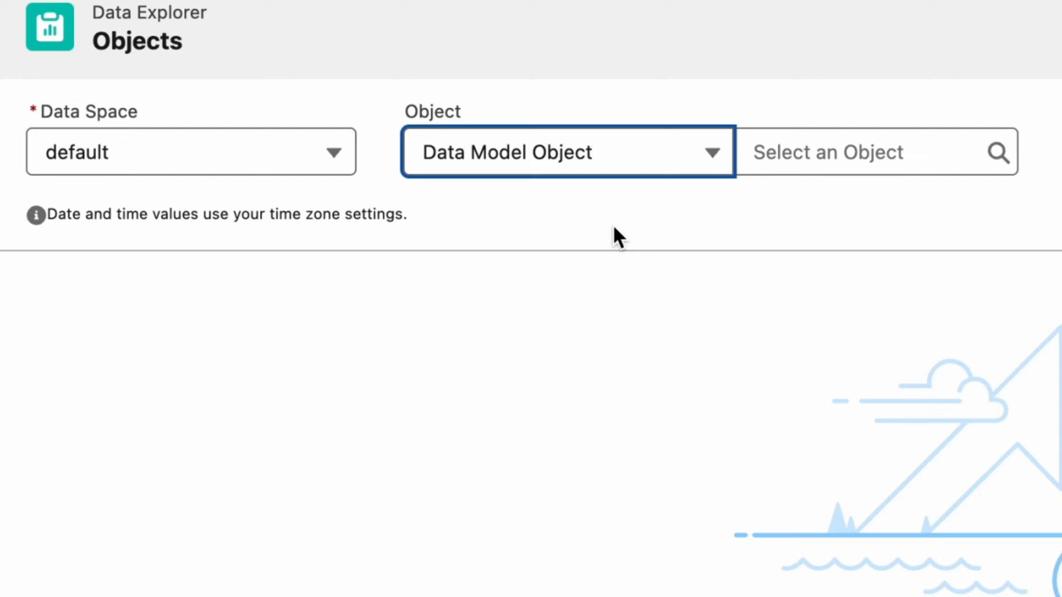
left_click(866, 161)
left_click(819, 562)
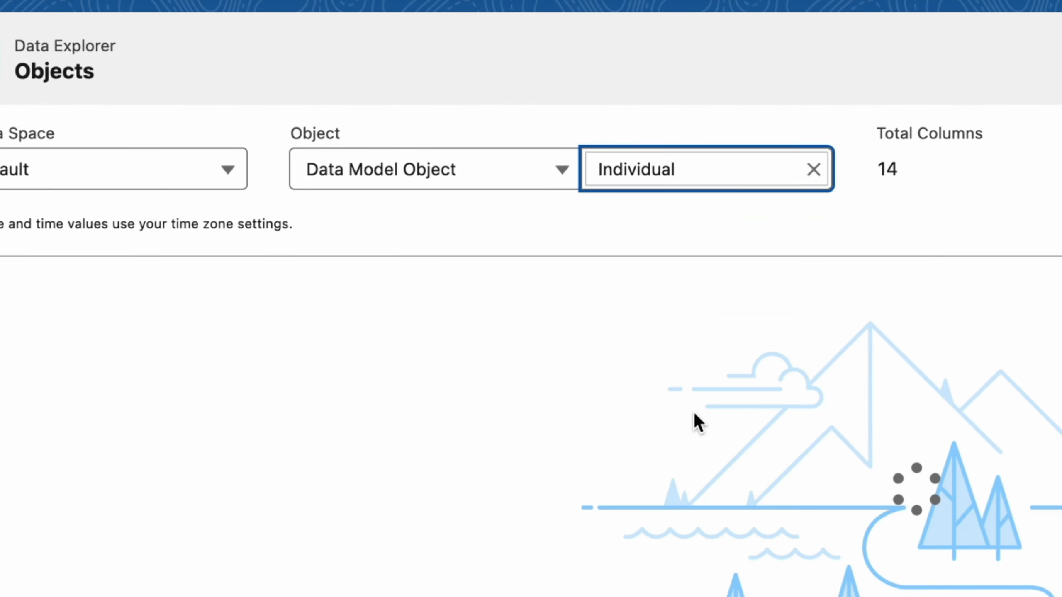
left_click(886, 168)
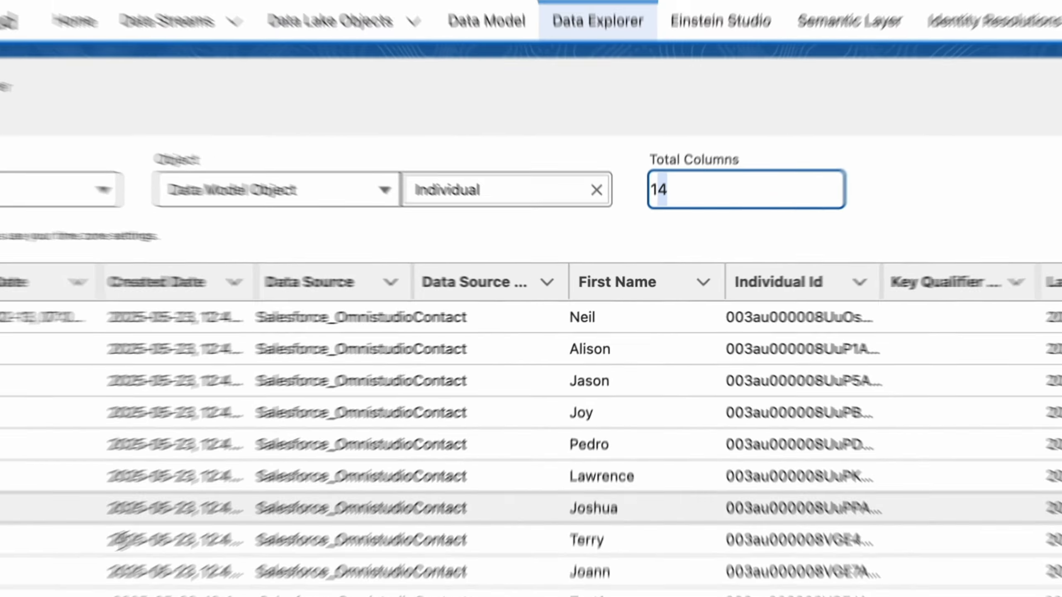
scroll(531, 440, "down", 10)
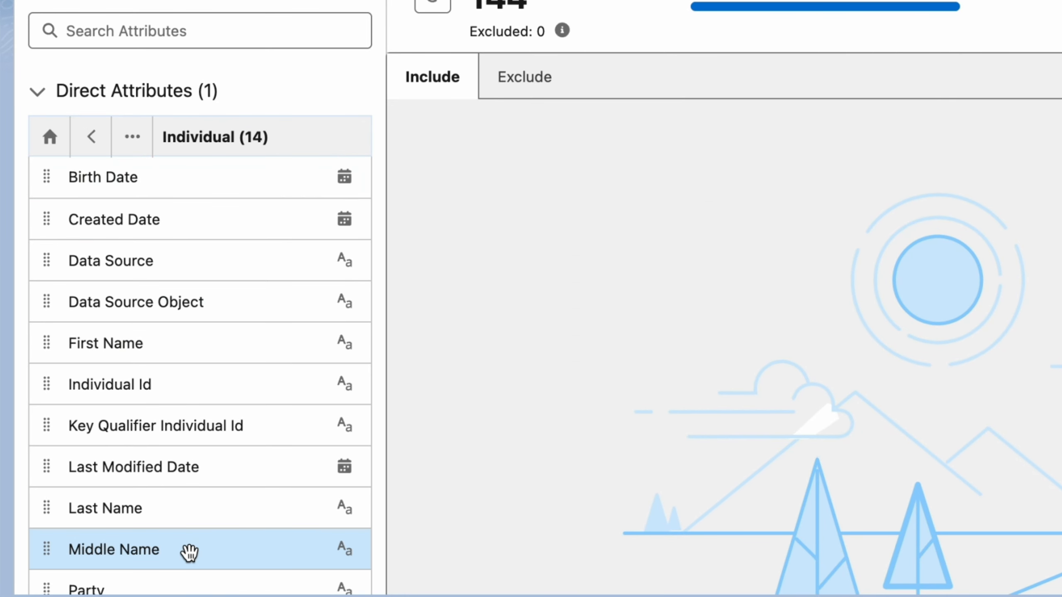
Add an include rule to the segment for Birth Date Is Before Jun 3, 2025
left_click_drag(63, 186, 681, 171)
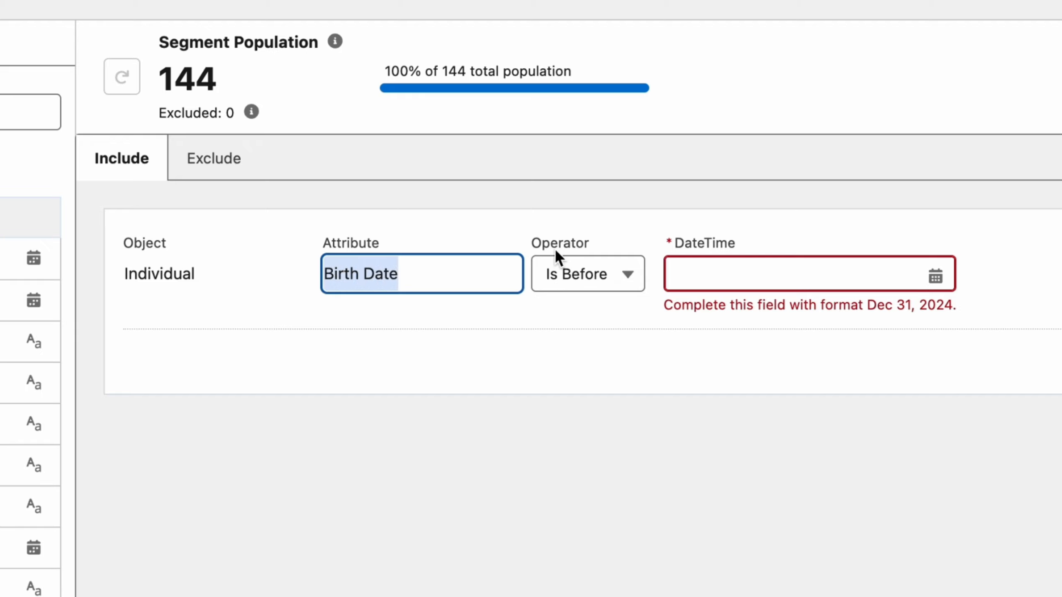
left_click(562, 277)
left_click(814, 268)
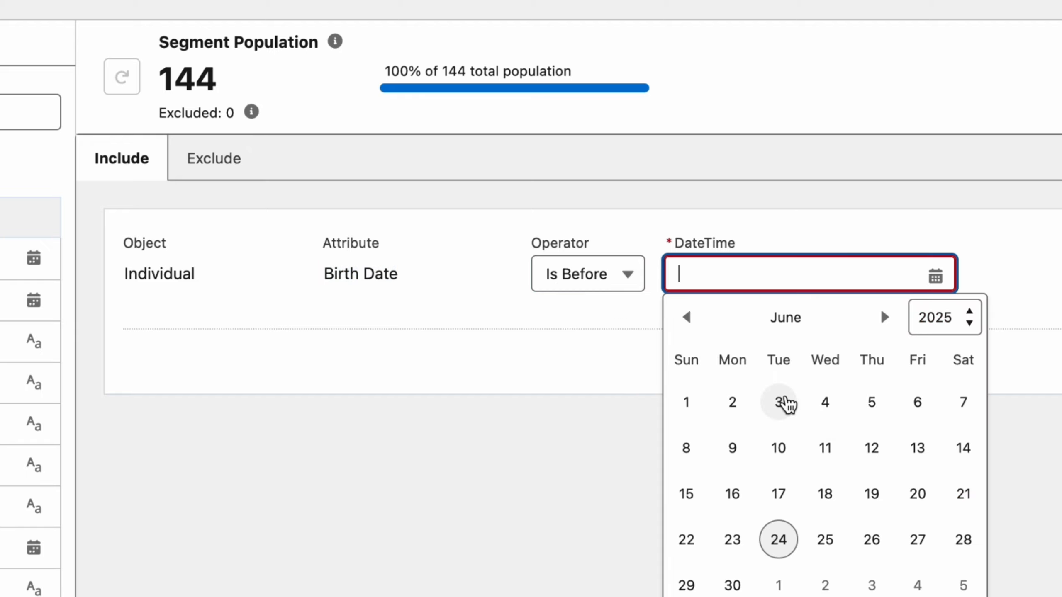
left_click(779, 402)
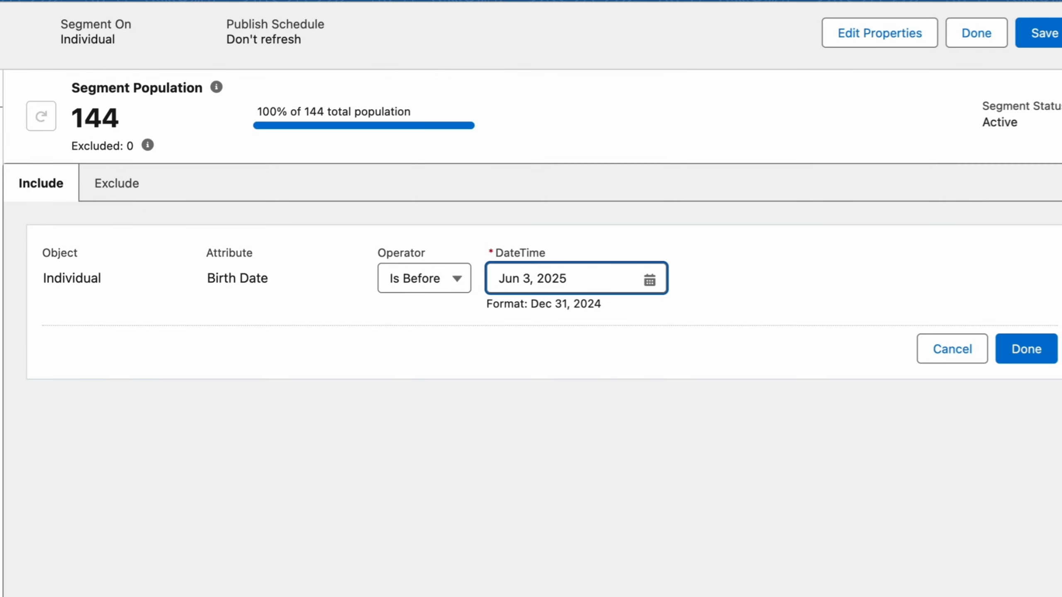
left_click(1023, 348)
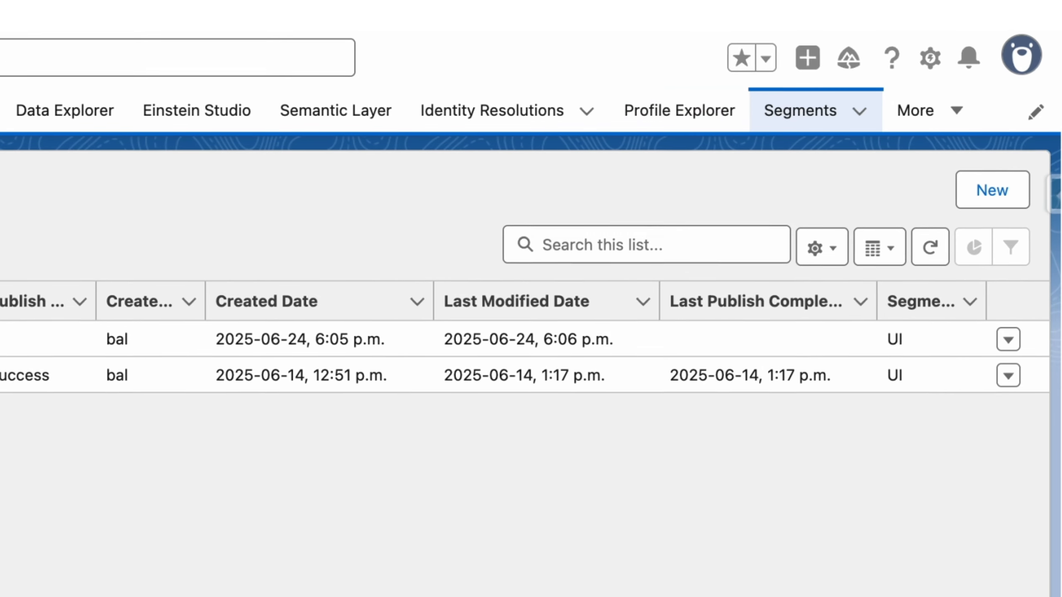
Open the IndividualSegment record from the segments list
left_click(982, 207)
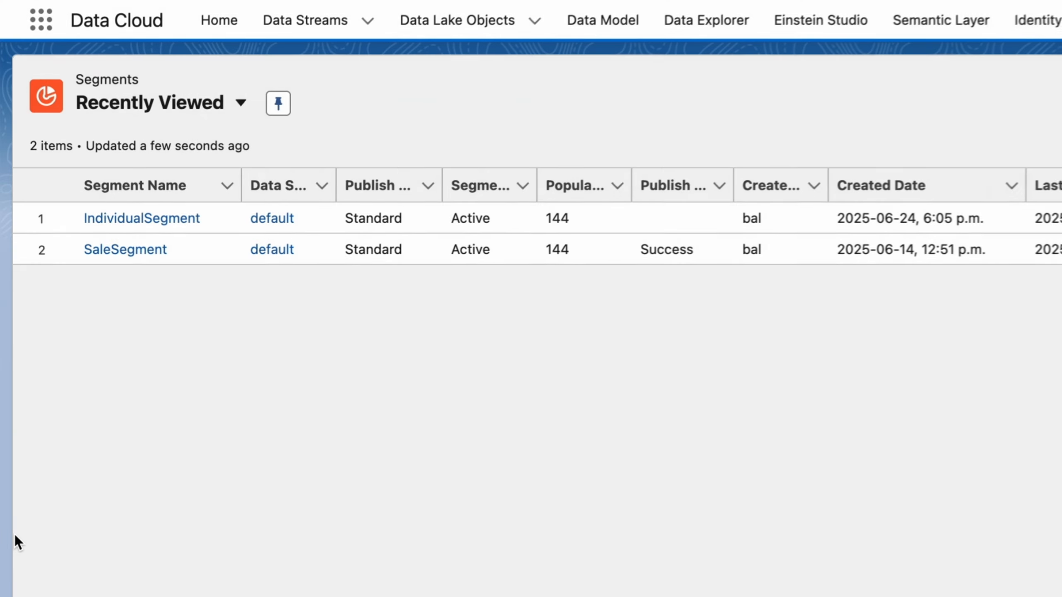
left_click(159, 219)
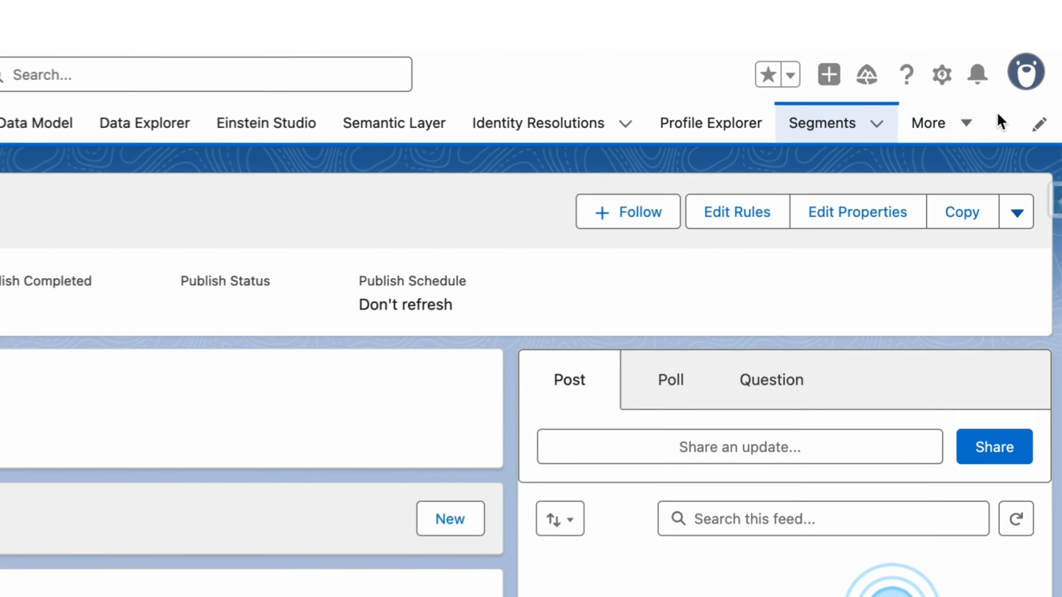
Start a new activation of type Segment from the Activations page
left_click(980, 111)
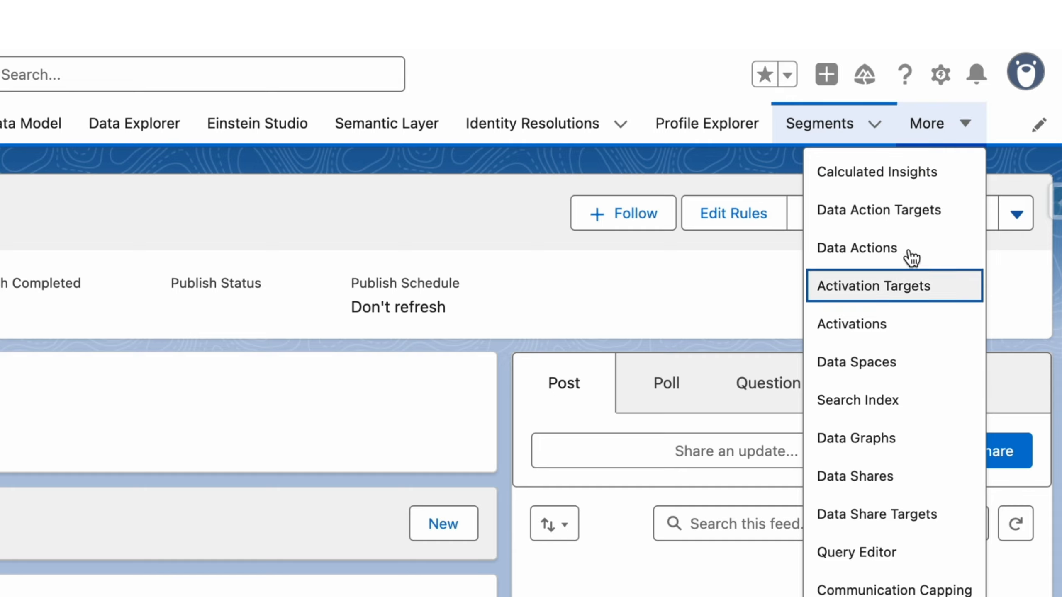
left_click(872, 331)
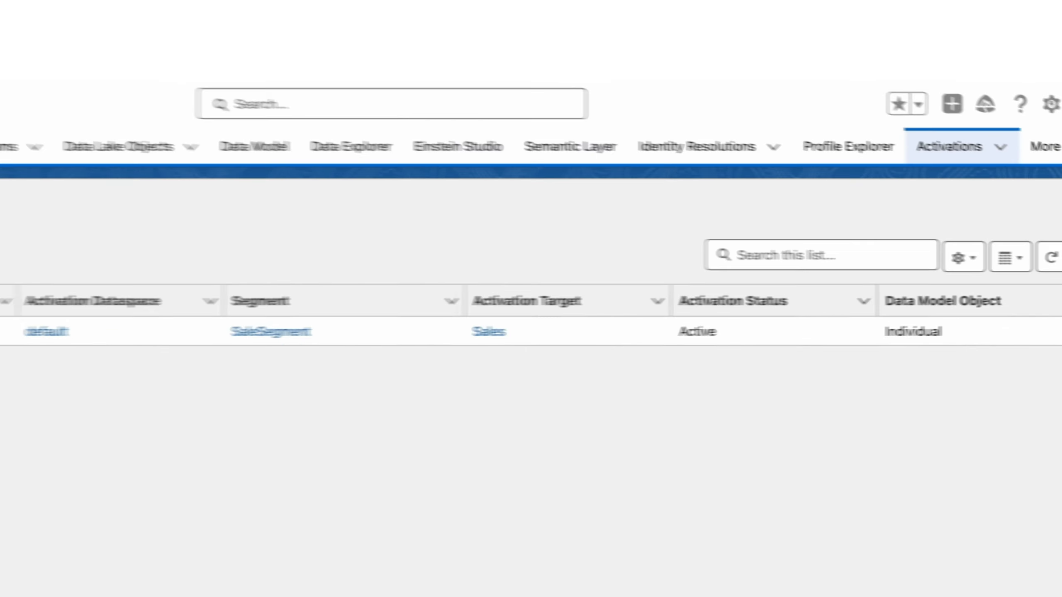
left_click(998, 196)
left_click(421, 297)
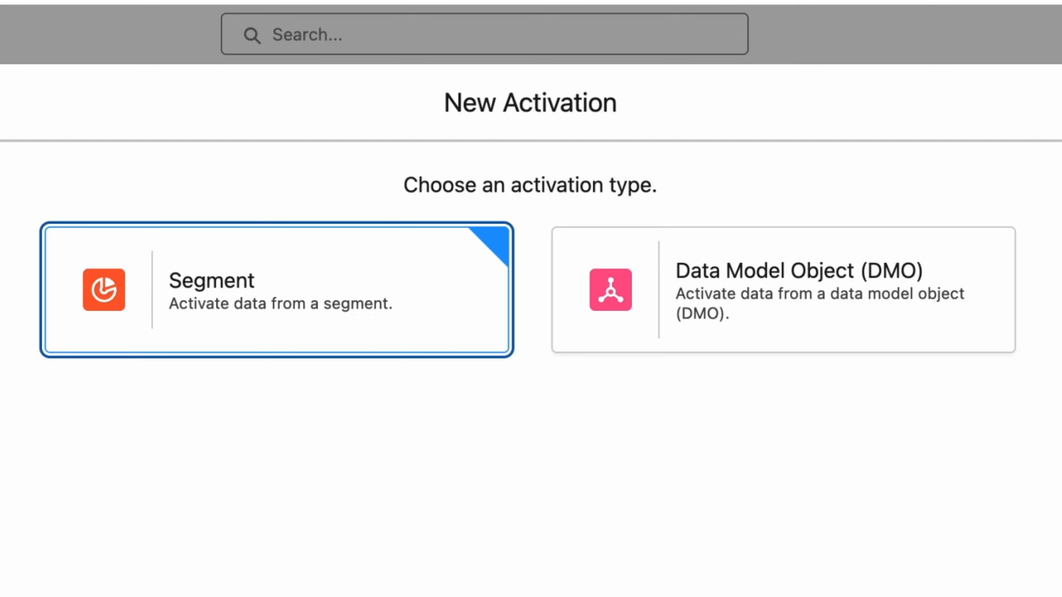
left_click(985, 558)
Set the activation's segment to IndividualSegment and its activation target to Sales, and continue to the contact points
left_click(114, 211)
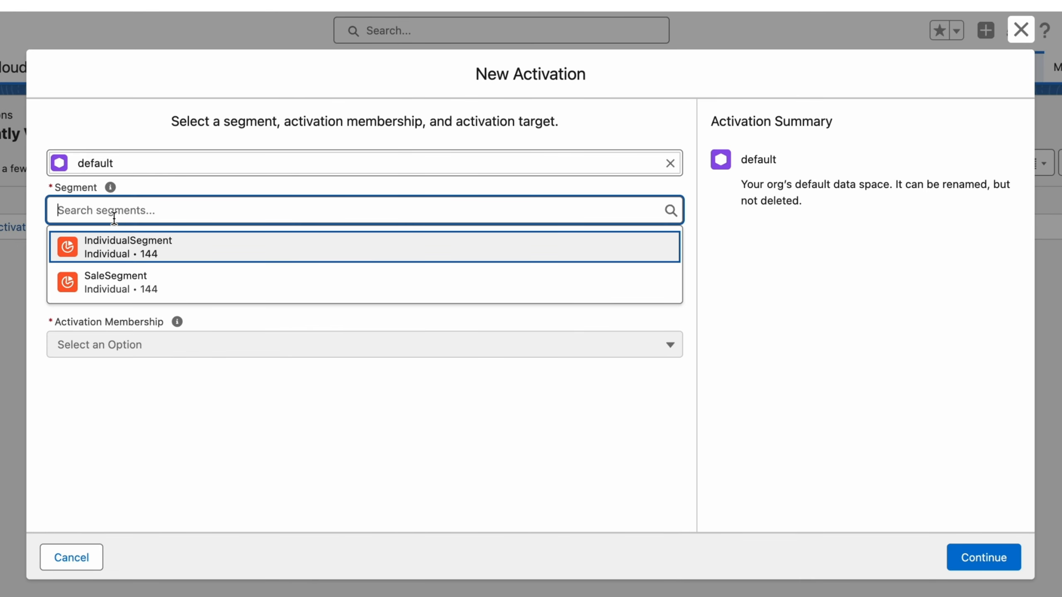
left_click(140, 244)
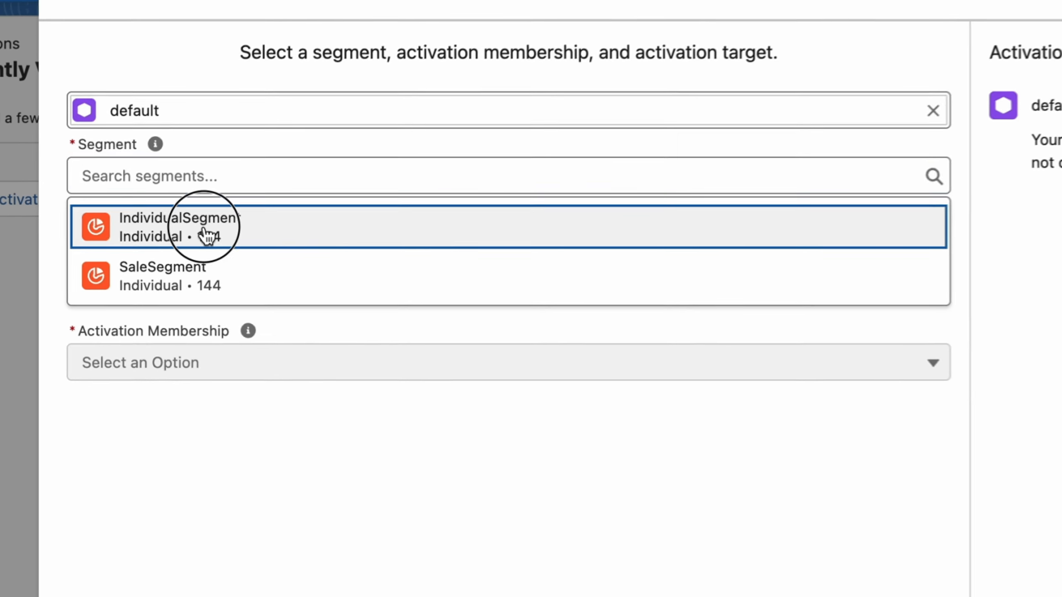
left_click(139, 265)
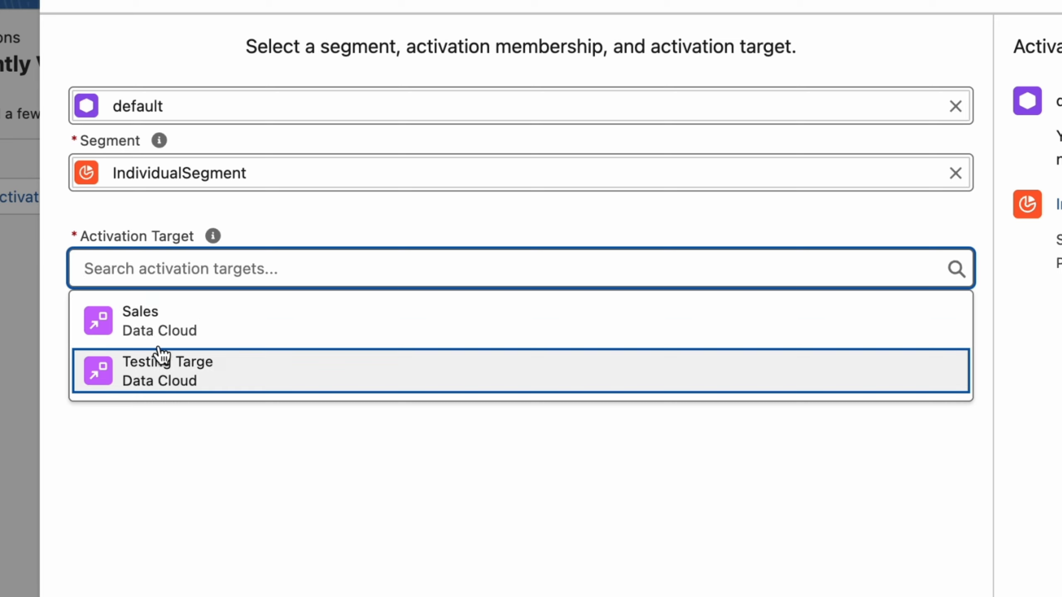
left_click(176, 322)
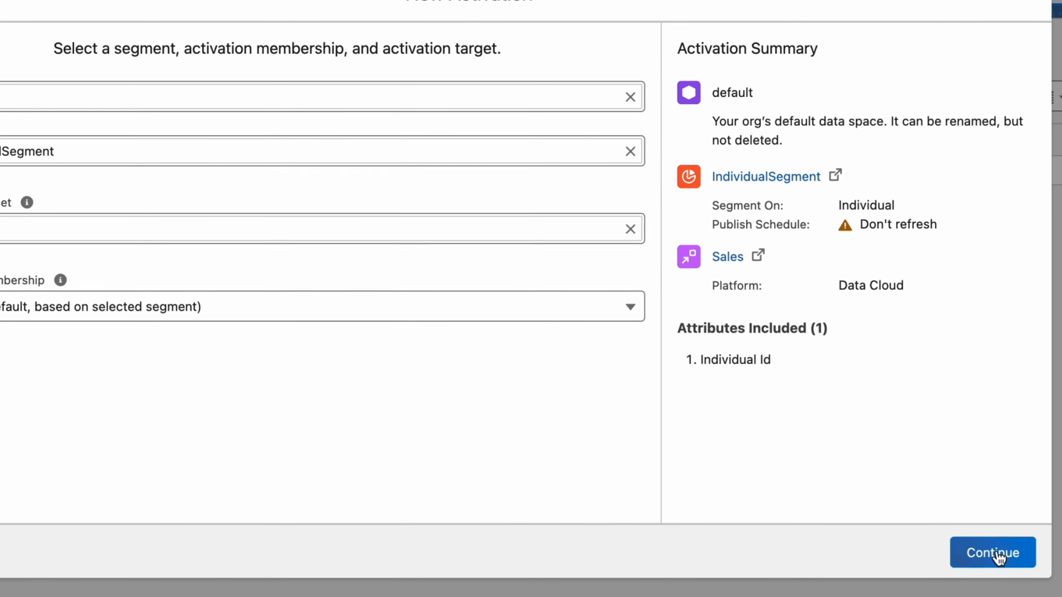
left_click(1050, 572)
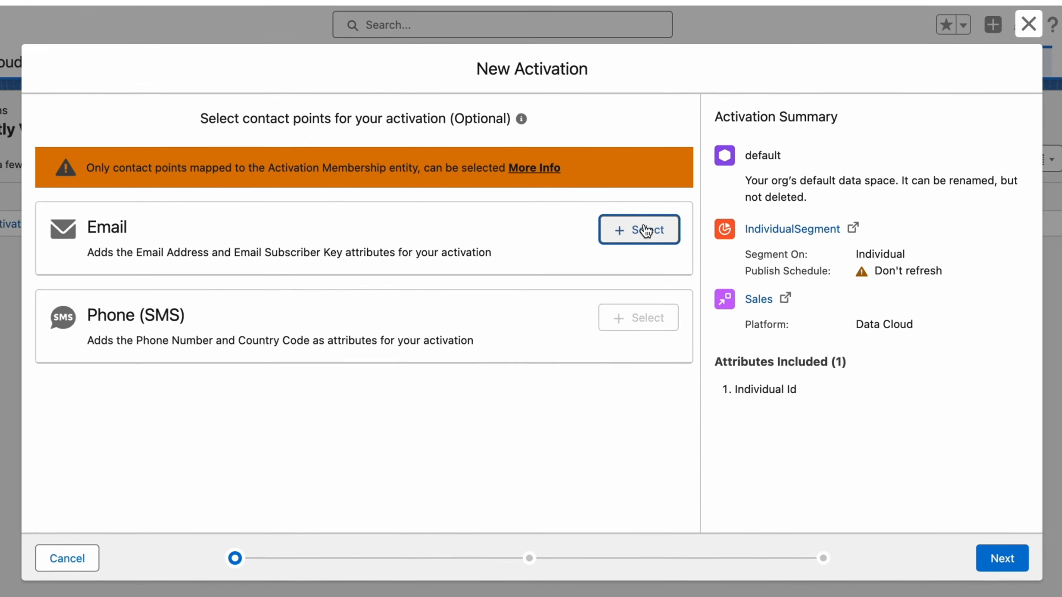
Add Email as a contact point for the activation and proceed to the name and description stage
left_click(601, 181)
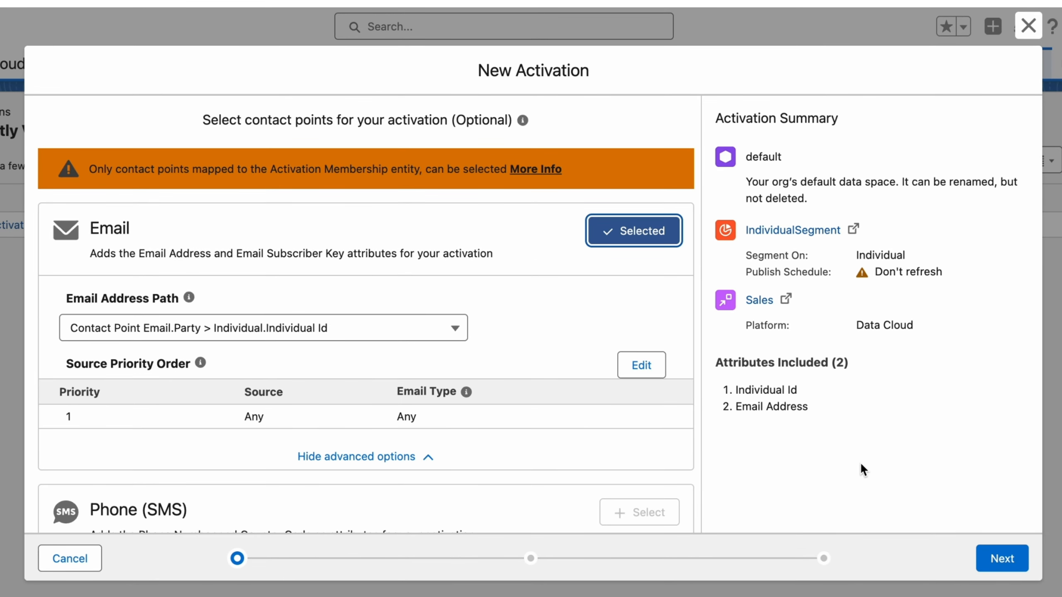
left_click(1003, 561)
left_click(1002, 559)
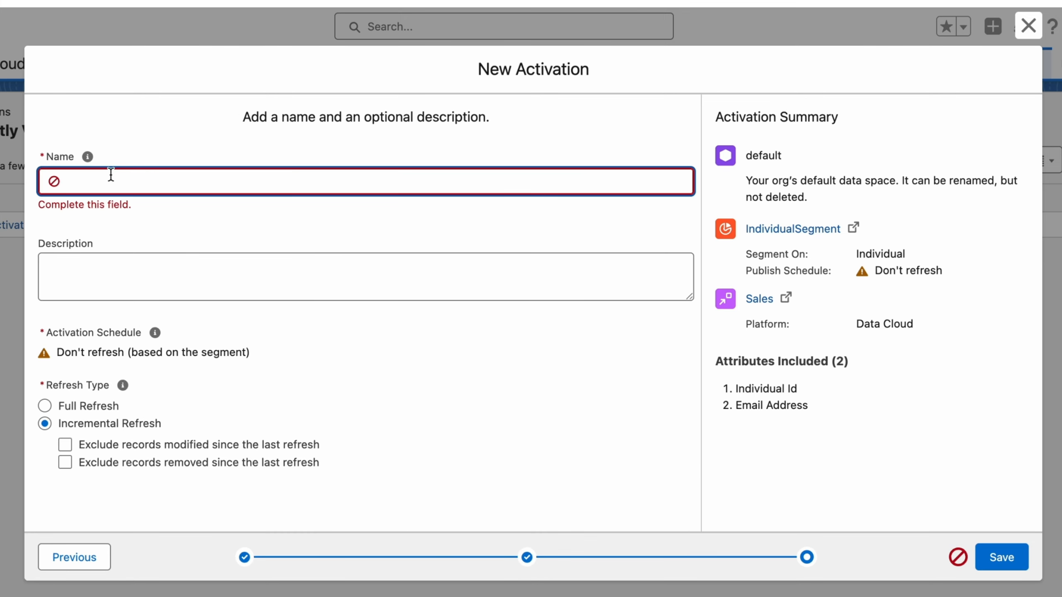
Name the activation IndividualActivation and save it
type("Indivis")
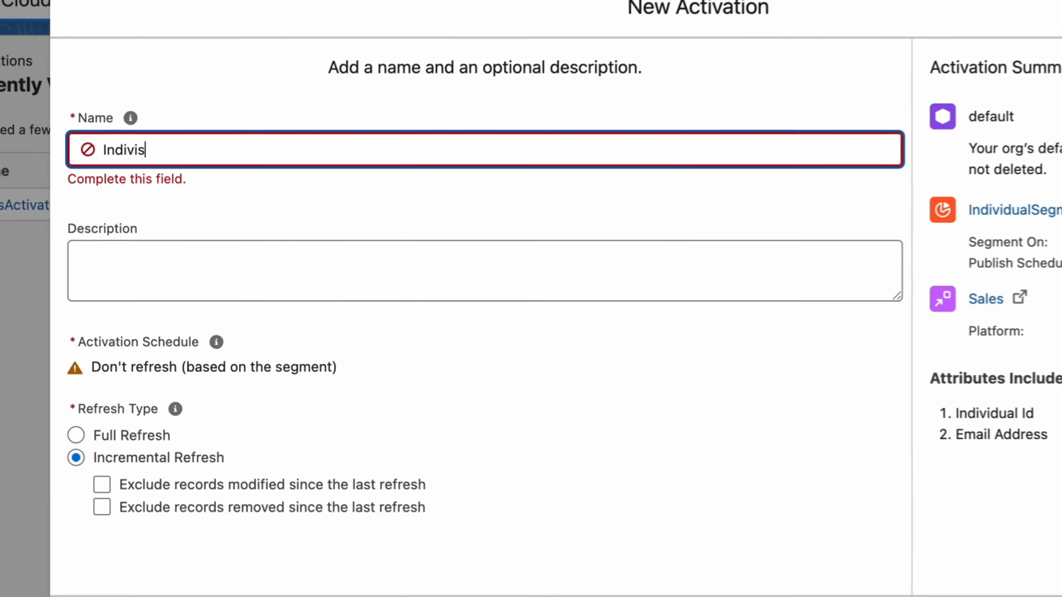
key("BackSpace")
type("dual Actioba")
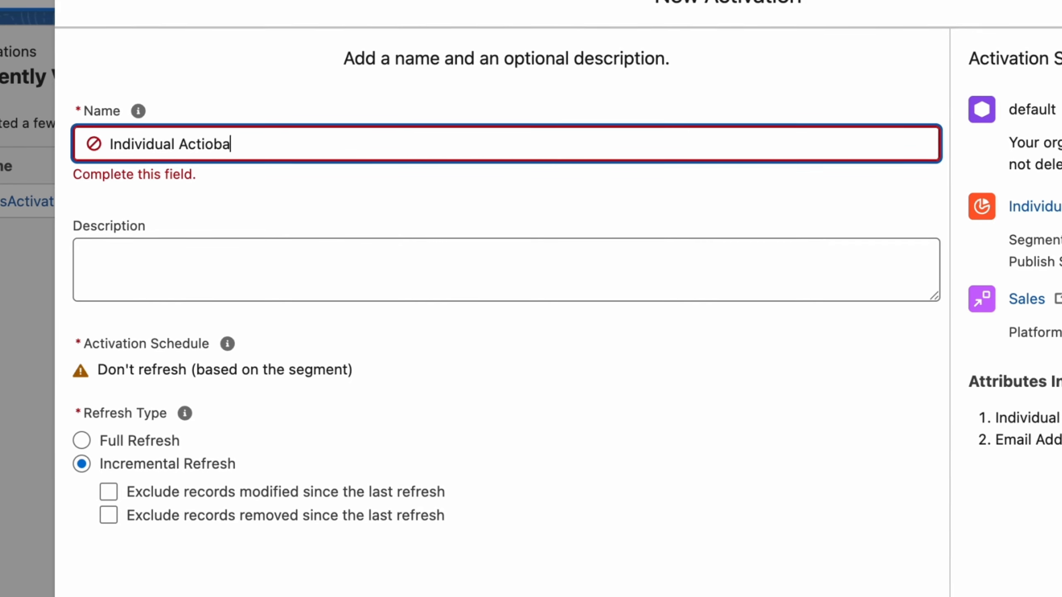
left_click(1027, 564)
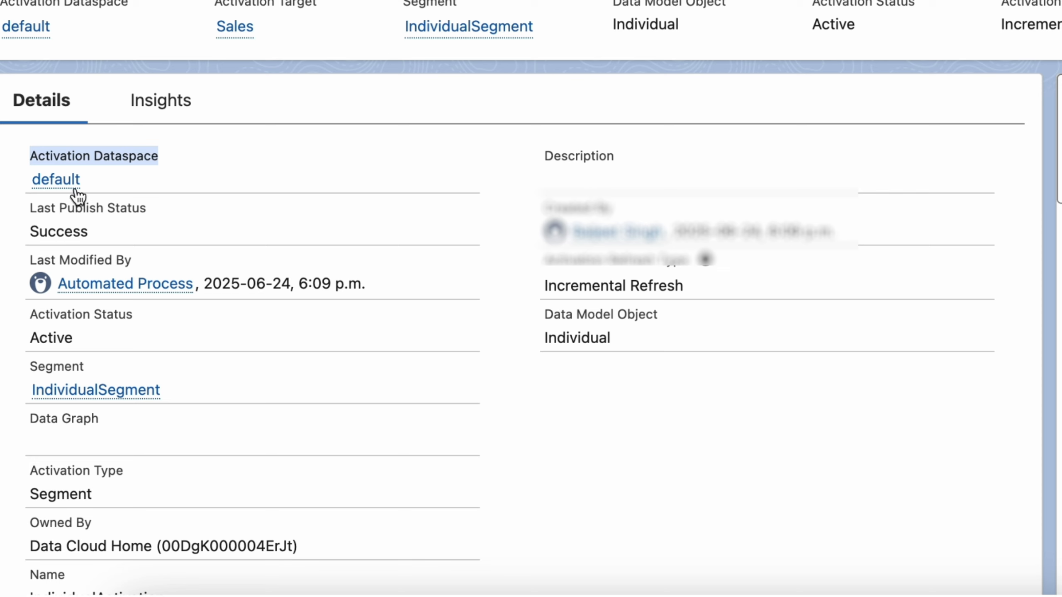
Review the saved activation's details, including its data space, publish status, segment, activation type, refresh type and Activation History
double_click(10, 335)
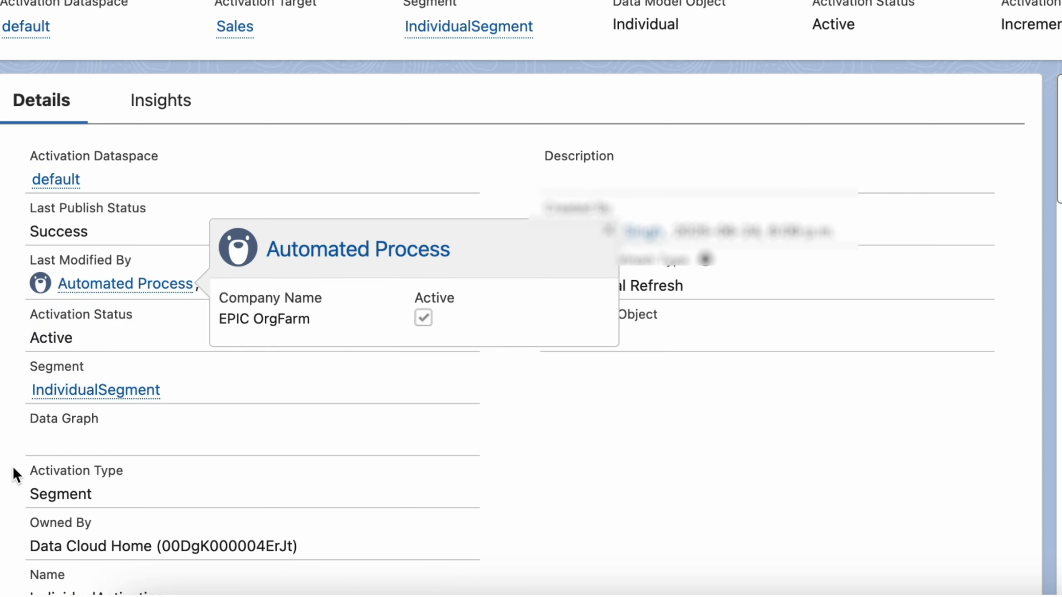
mouse_move(147, 390)
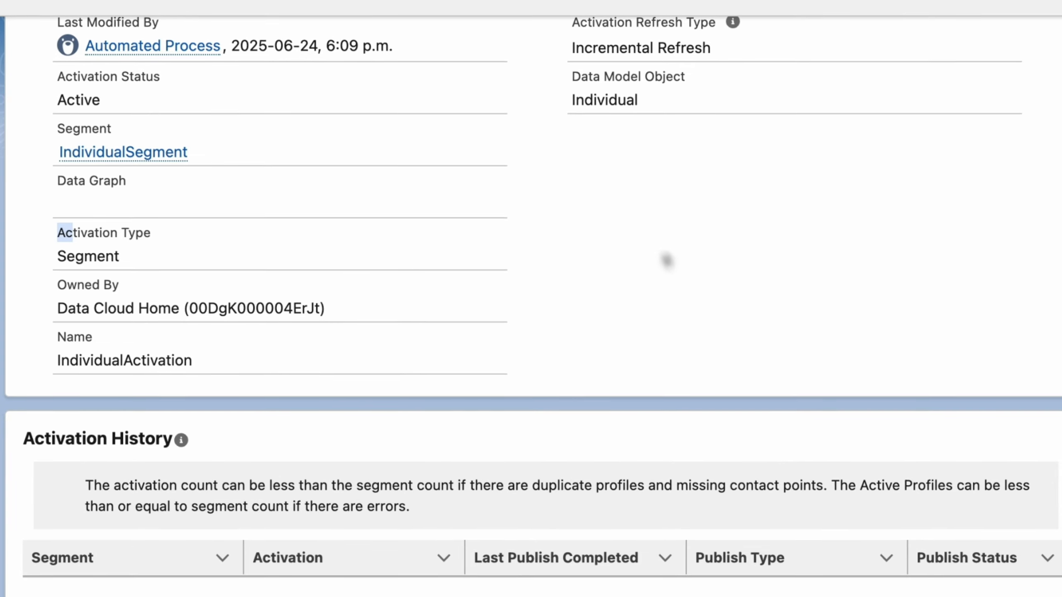
scroll(144, 273, "down", 2)
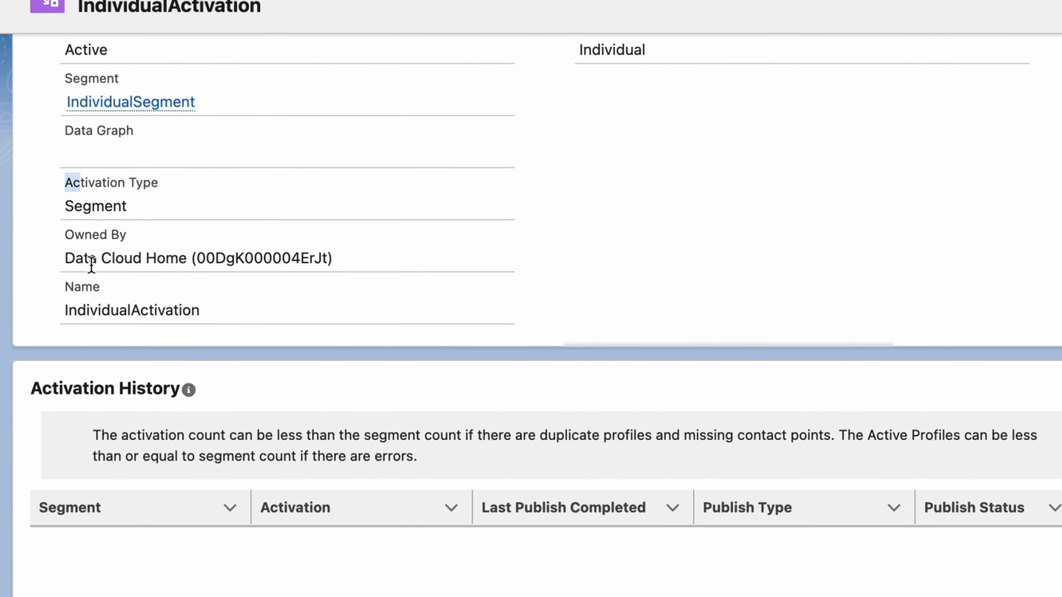
left_click(115, 318)
scroll(740, 331, "up", 10)
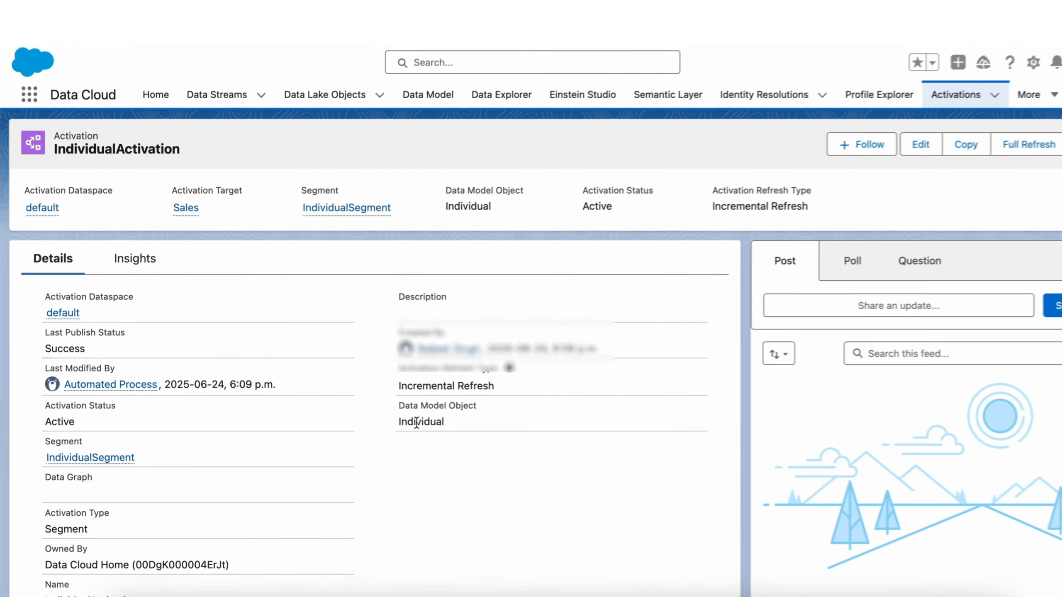
left_click(475, 497)
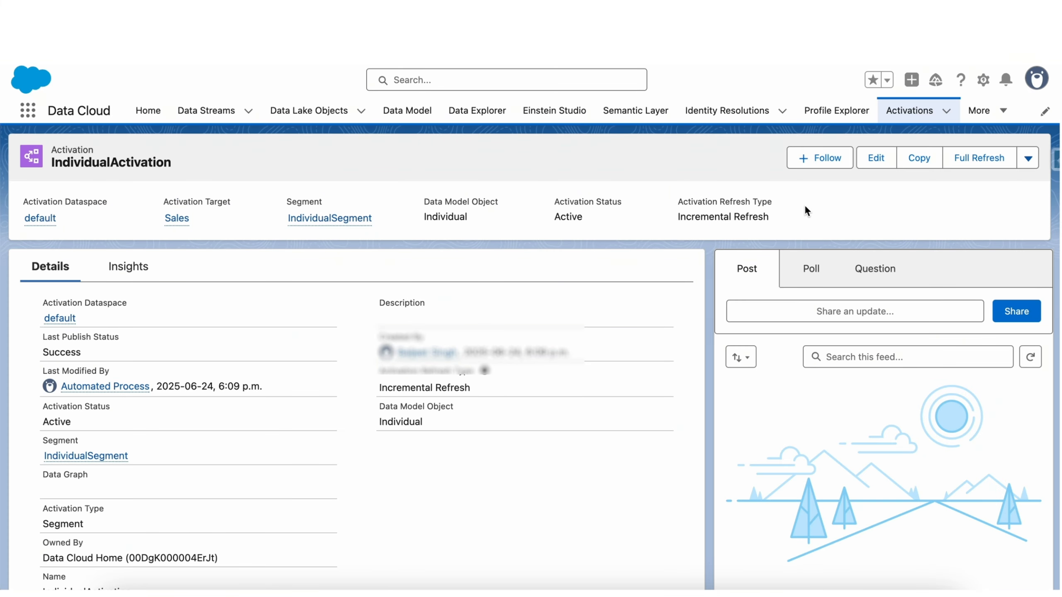
Go to Activation Targets and start a new activation target on a Salesforce Data Cloud platform
left_click(978, 110)
left_click(941, 237)
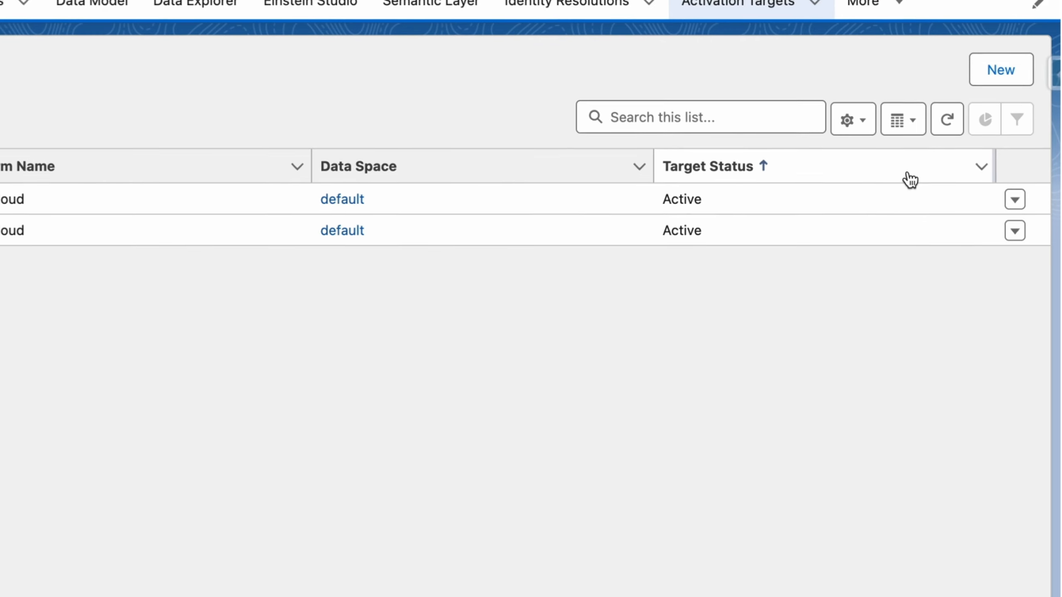
left_click(1001, 69)
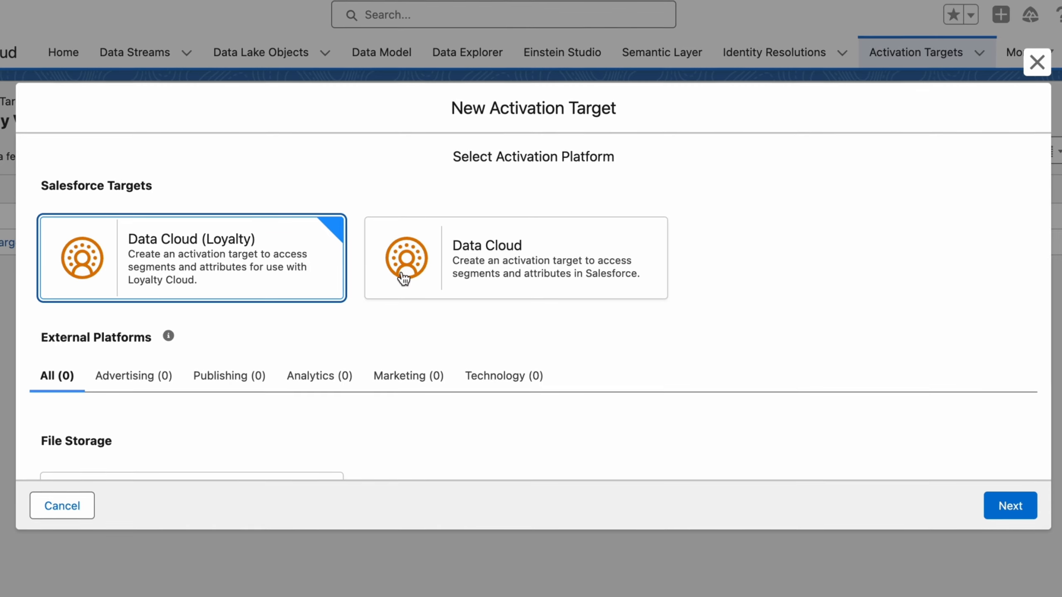
left_click(1007, 505)
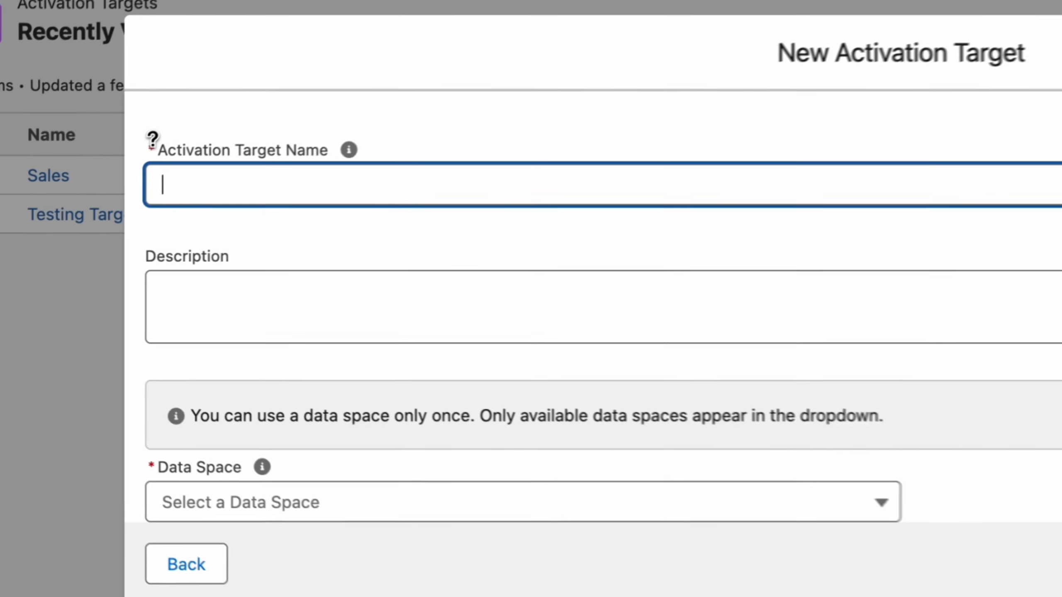
Name the activation target IndividualTarget, assign it to the default data space and save it
type("Indiv")
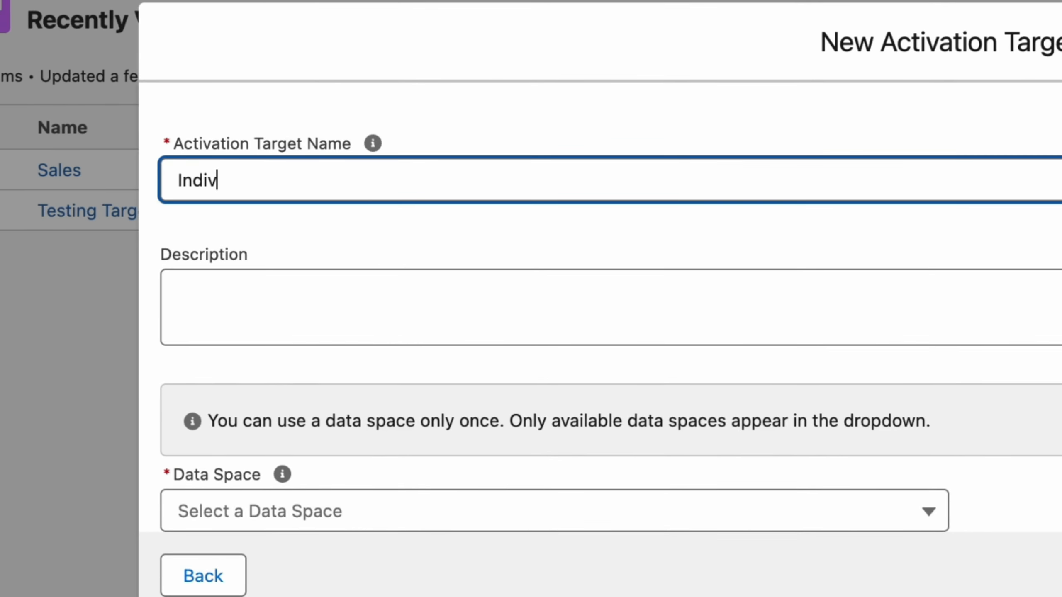
type("idualTarget")
left_click(605, 510)
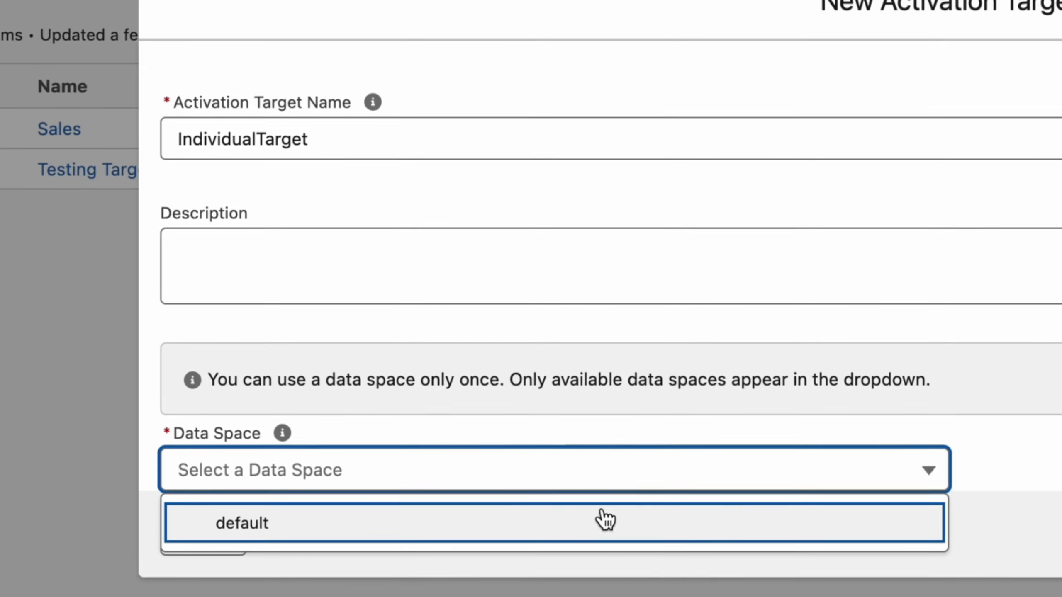
left_click(605, 560)
left_click(1016, 462)
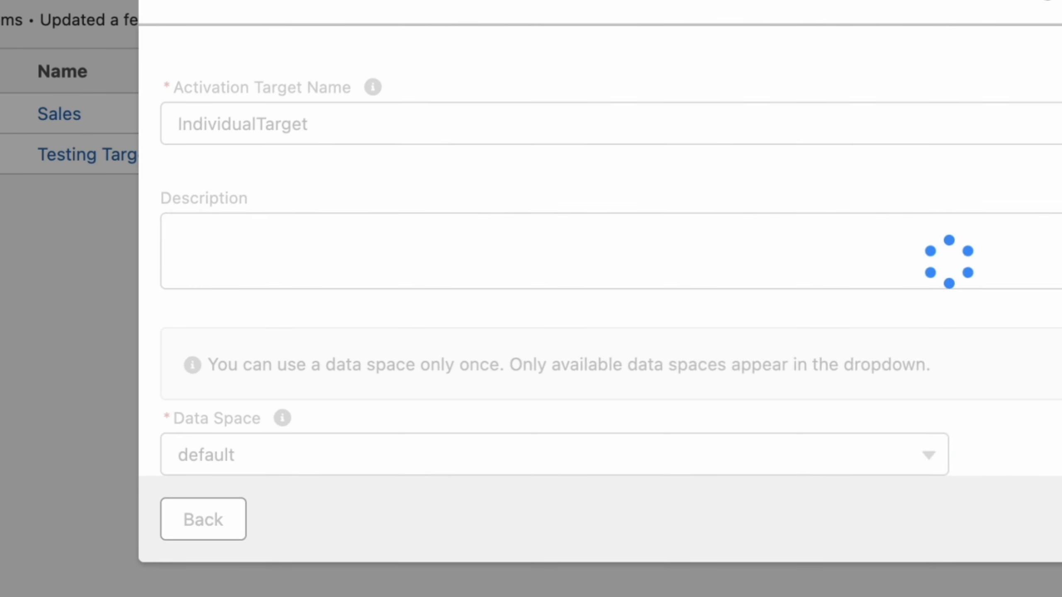